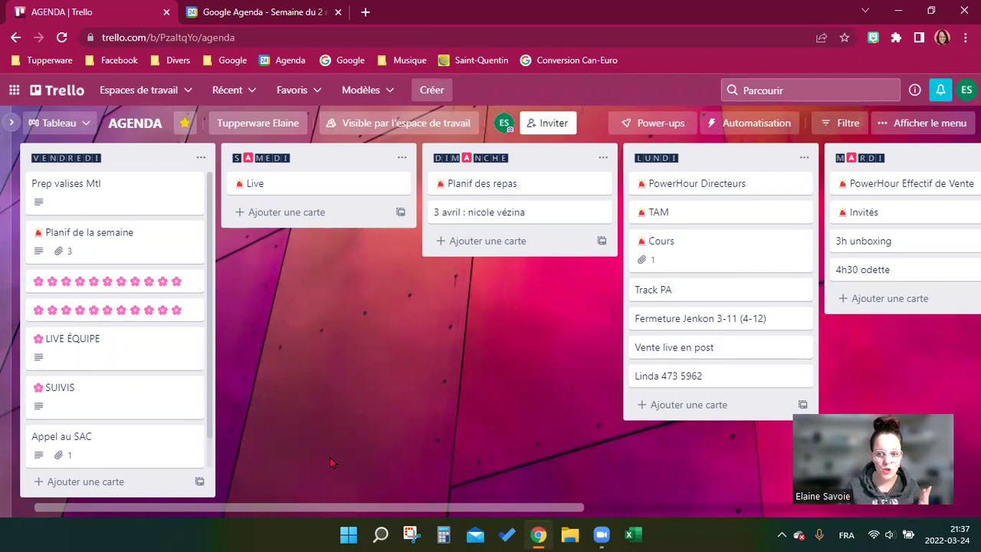
# - Drag Planif de la semaine above Prep valises Mtl at the top of the VENDREDI list
pyautogui.moveTo(158, 252); pyautogui.dragTo(132, 195)
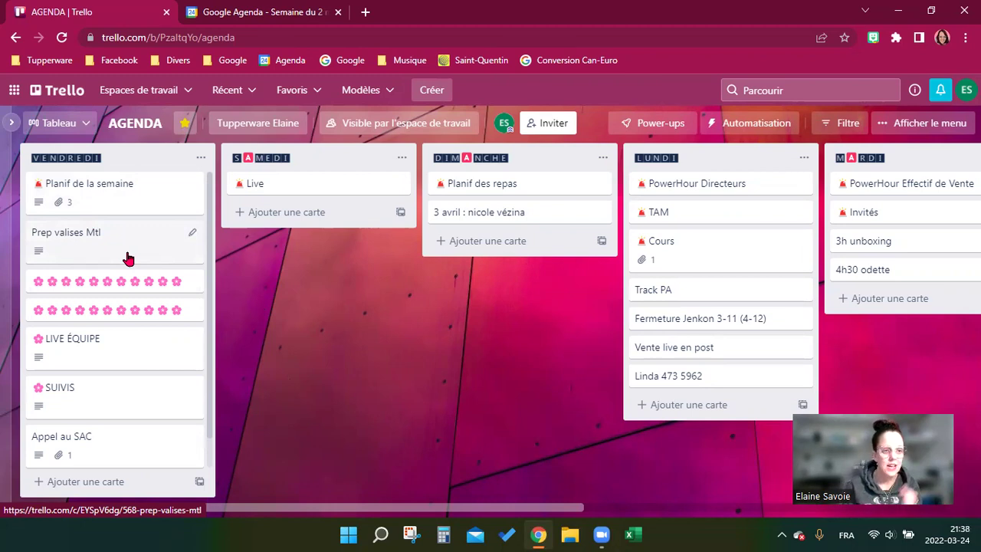
pyautogui.click(117, 200)
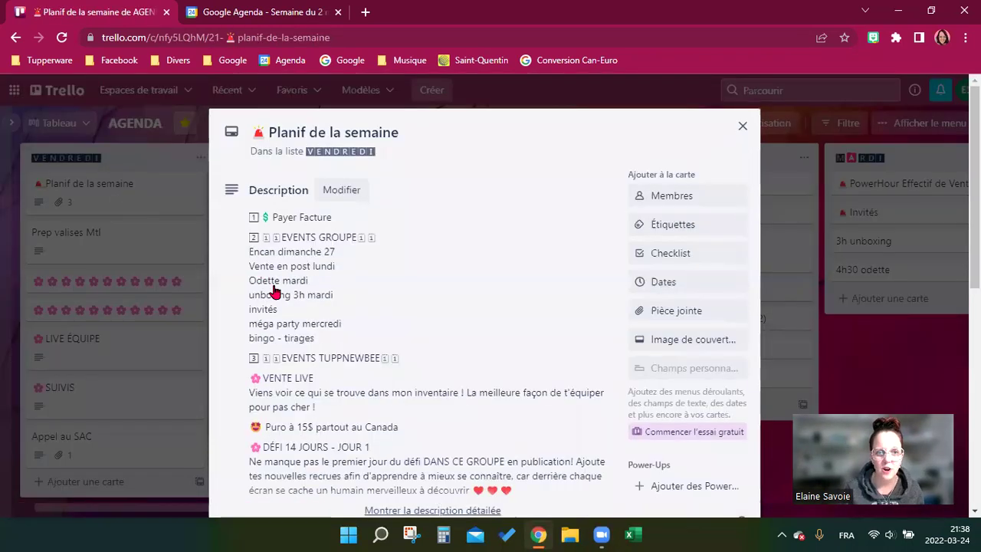
pyautogui.scroll(-3, 361, 235)
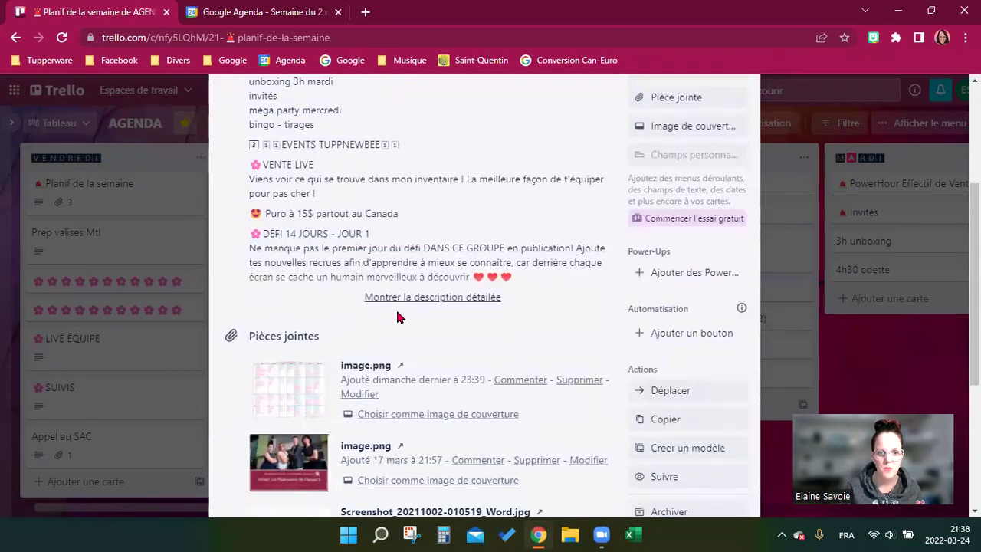
pyautogui.click(420, 297)
pyautogui.scroll(-2, 368, 276)
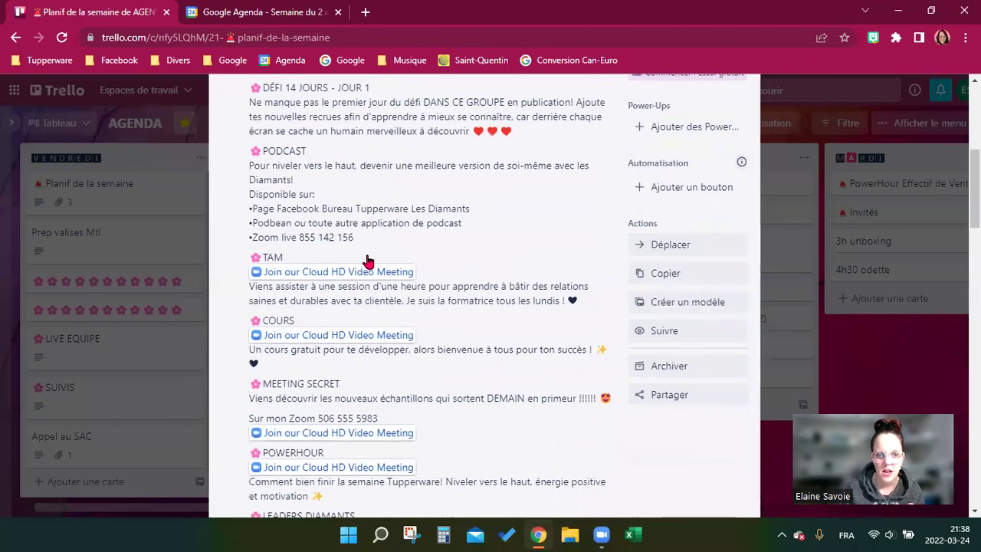
pyautogui.scroll(-5, 367, 306)
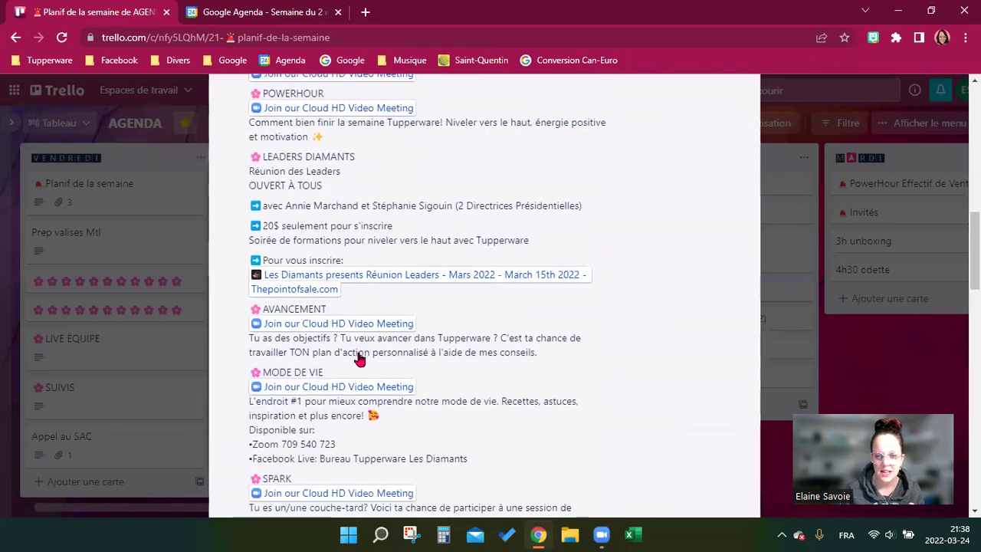
pyautogui.scroll(-10, 359, 359)
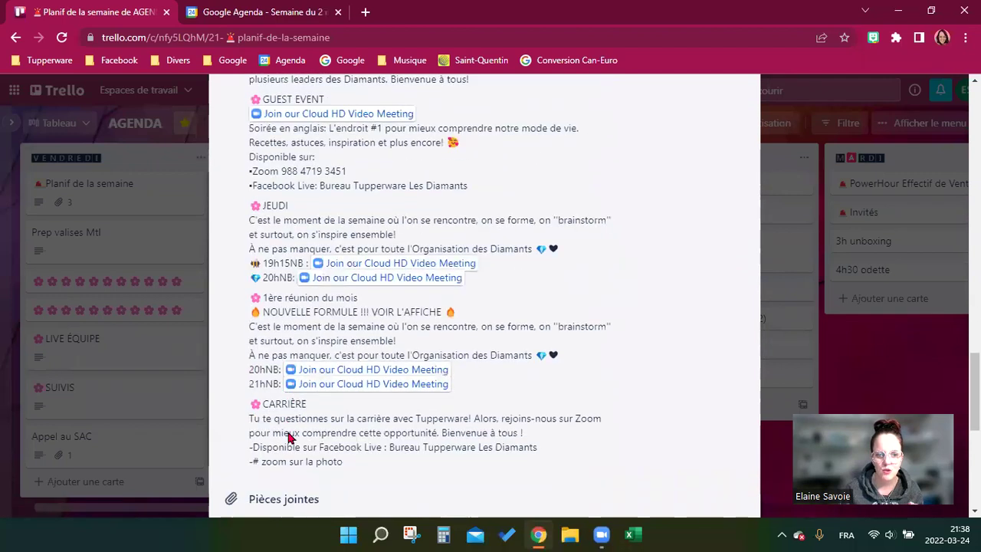
pyautogui.scroll(-5, 289, 437)
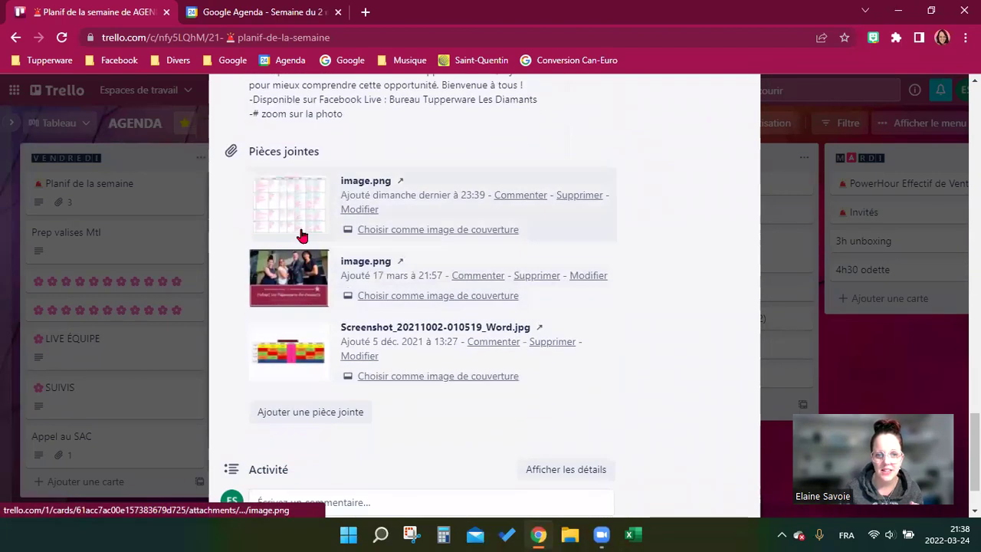
pyautogui.click(298, 201)
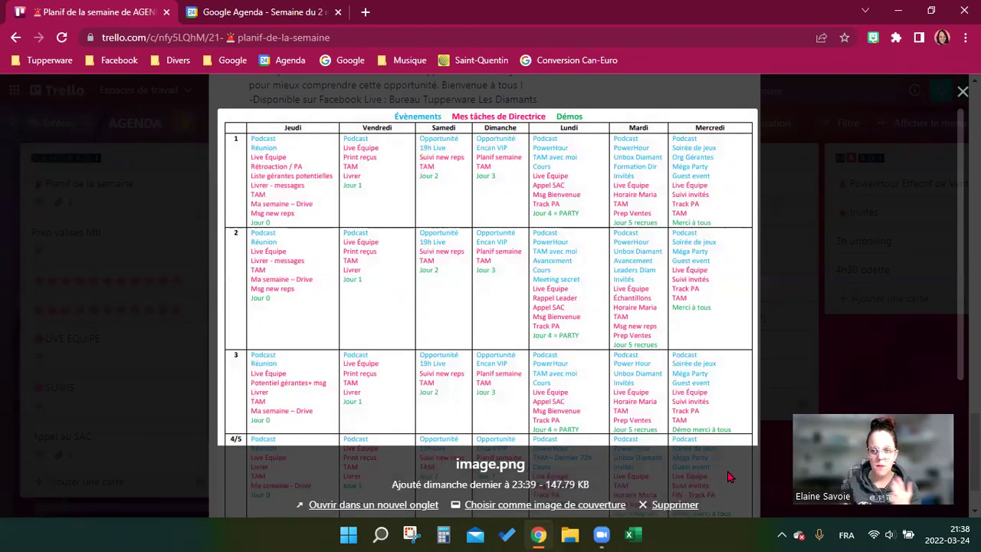
pyautogui.click(110, 344)
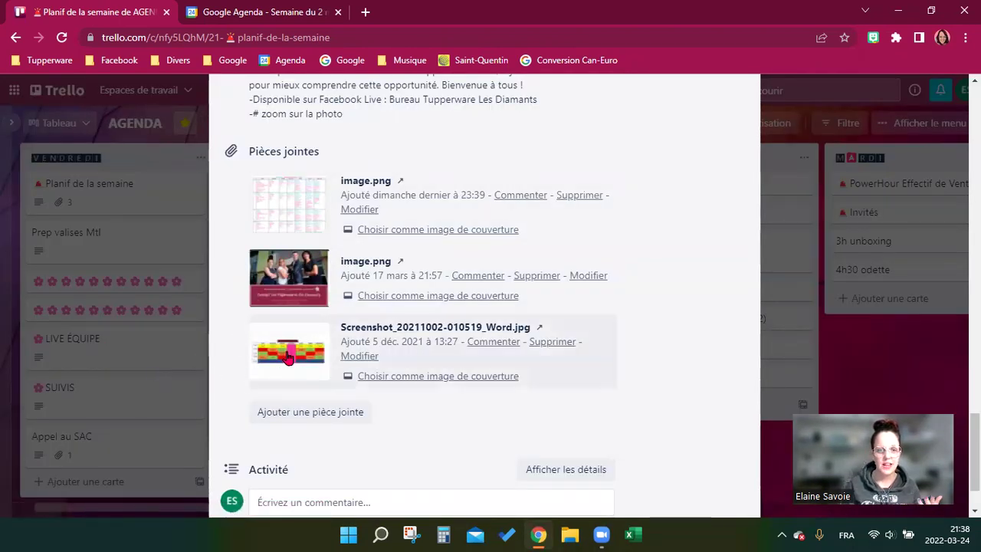
pyautogui.scroll(10, 422, 314)
pyautogui.scroll(10, 425, 314)
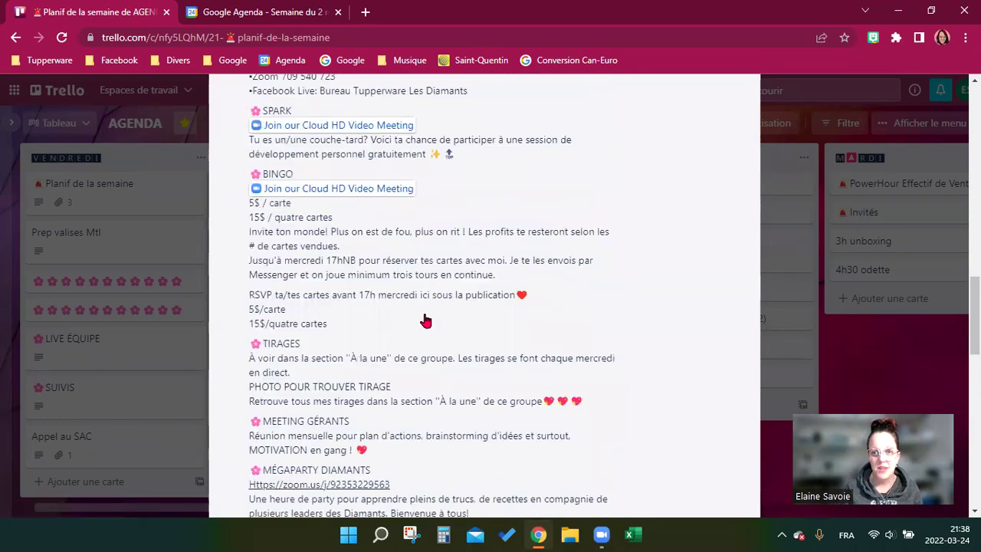
pyautogui.click(118, 362)
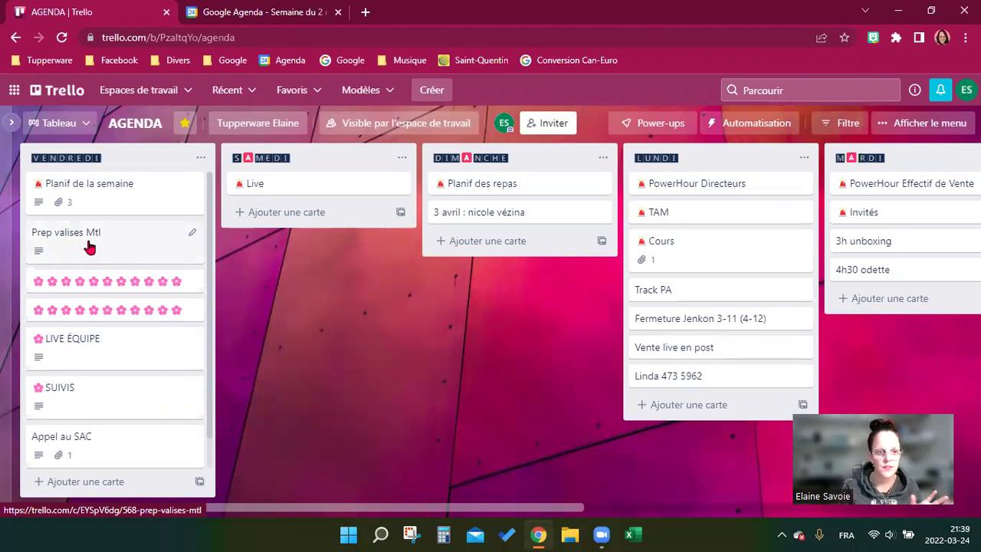
pyautogui.scroll(-1, 100, 353)
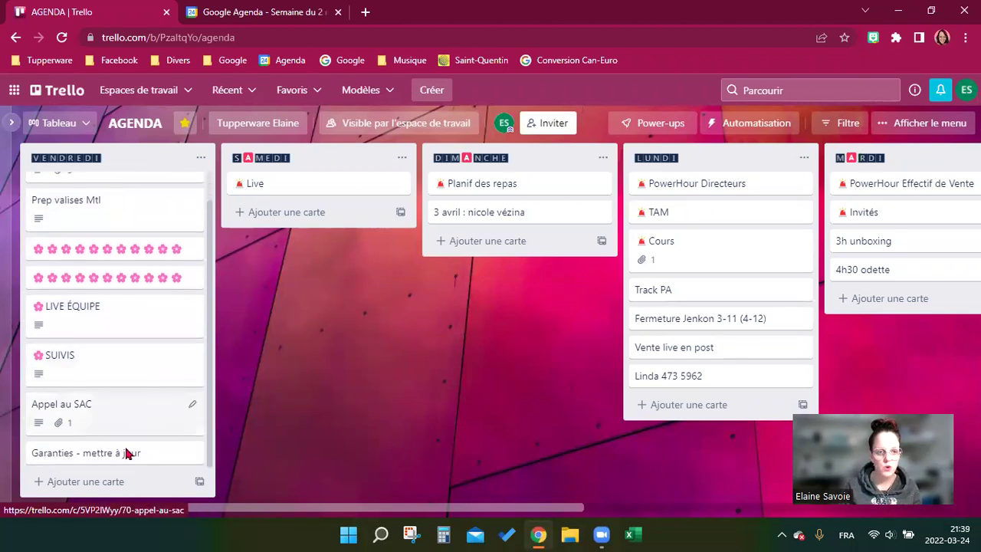
pyautogui.moveTo(67, 368)
pyautogui.mouseDown()
pyautogui.moveTo(145, 340)
pyautogui.moveTo(70, 354)
pyautogui.mouseUp()
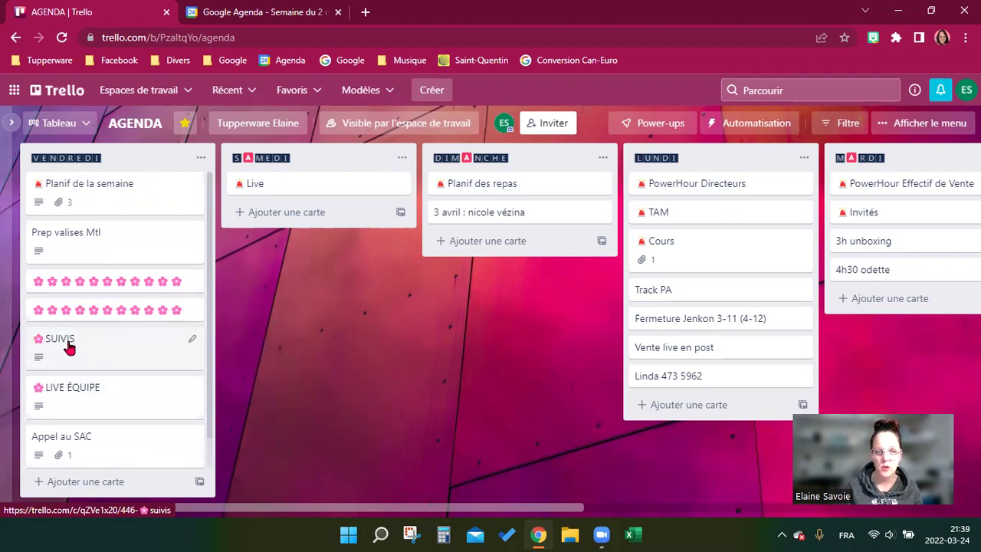
pyautogui.click(68, 346)
pyautogui.scroll(-3, 113, 342)
pyautogui.scroll(3, 113, 342)
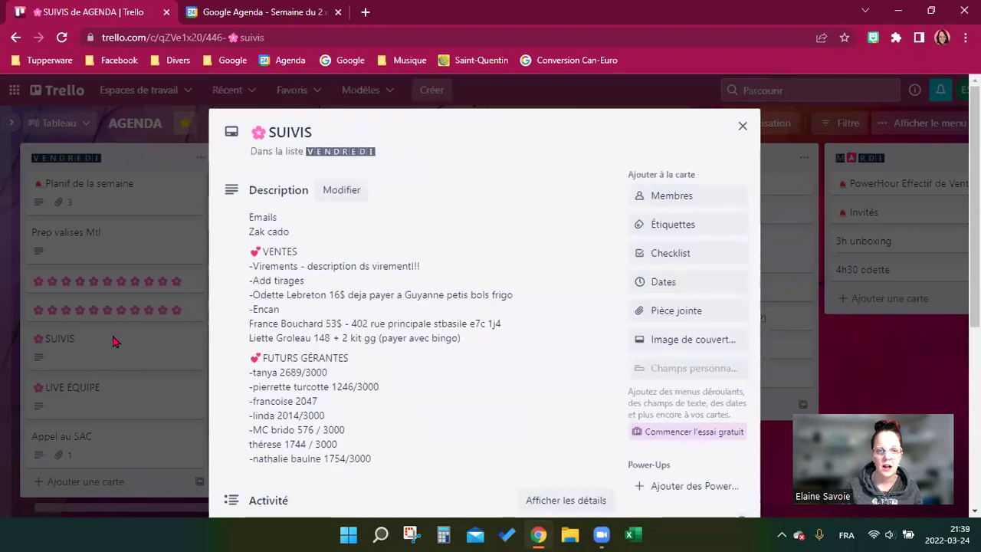
pyautogui.click(110, 355)
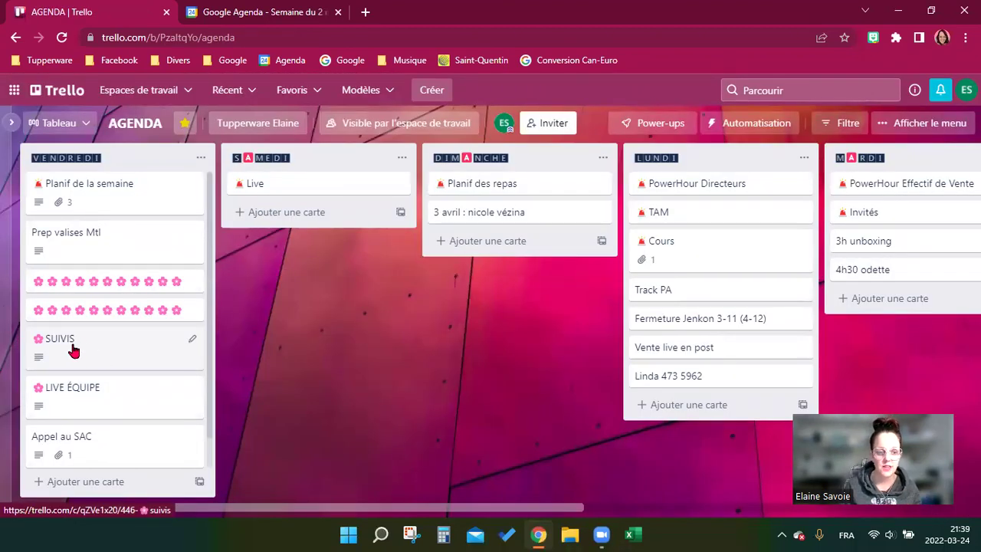
pyautogui.moveTo(138, 338); pyautogui.dragTo(643, 286)
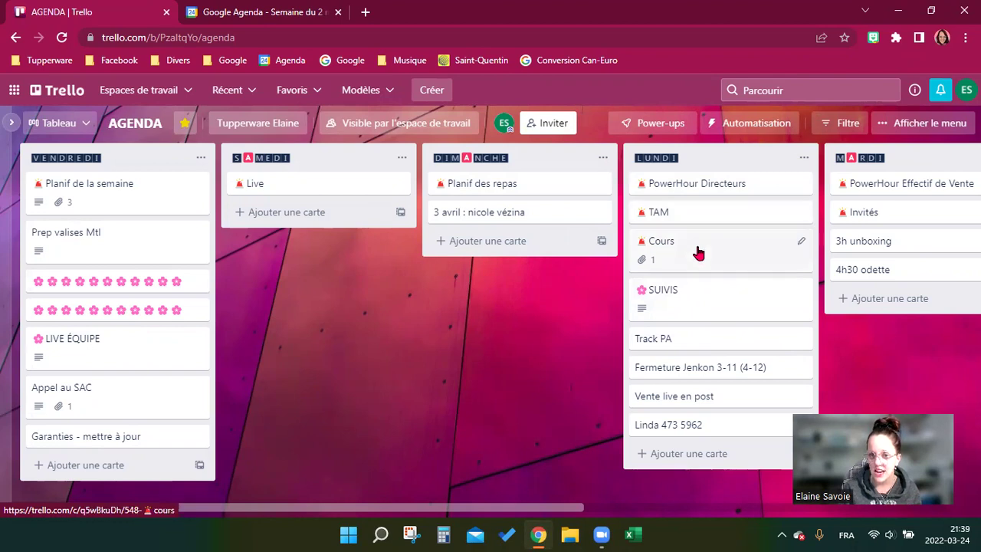
pyautogui.hscroll(3, 699, 487)
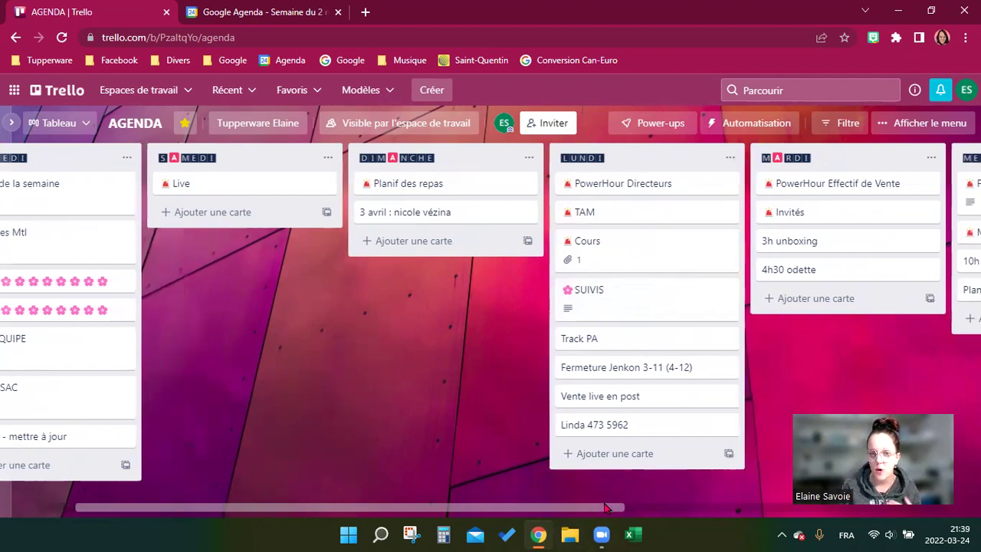
pyautogui.hscroll(2, 717, 479)
pyautogui.moveTo(346, 295); pyautogui.dragTo(731, 278)
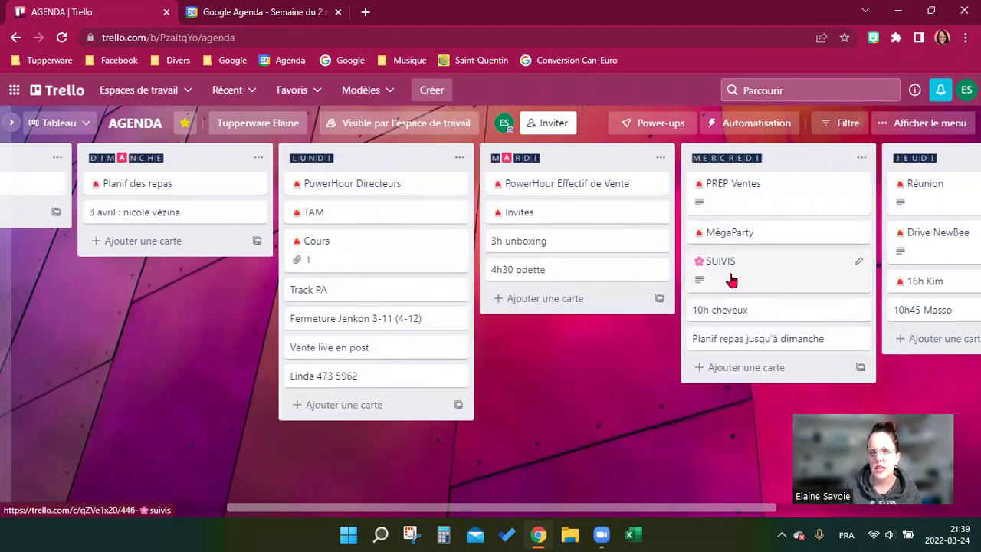
pyautogui.moveTo(808, 273); pyautogui.dragTo(674, 322)
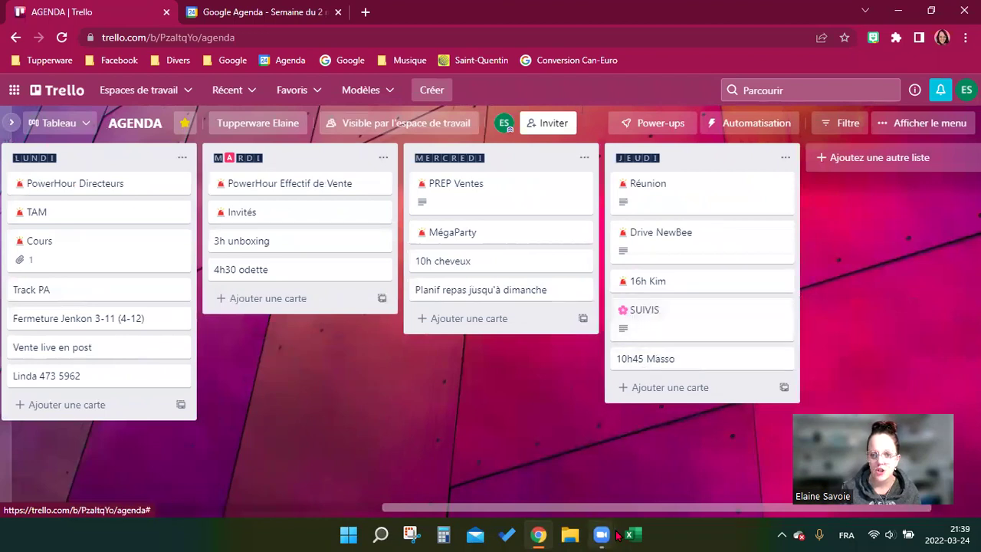
pyautogui.moveTo(647, 511); pyautogui.dragTo(663, 509)
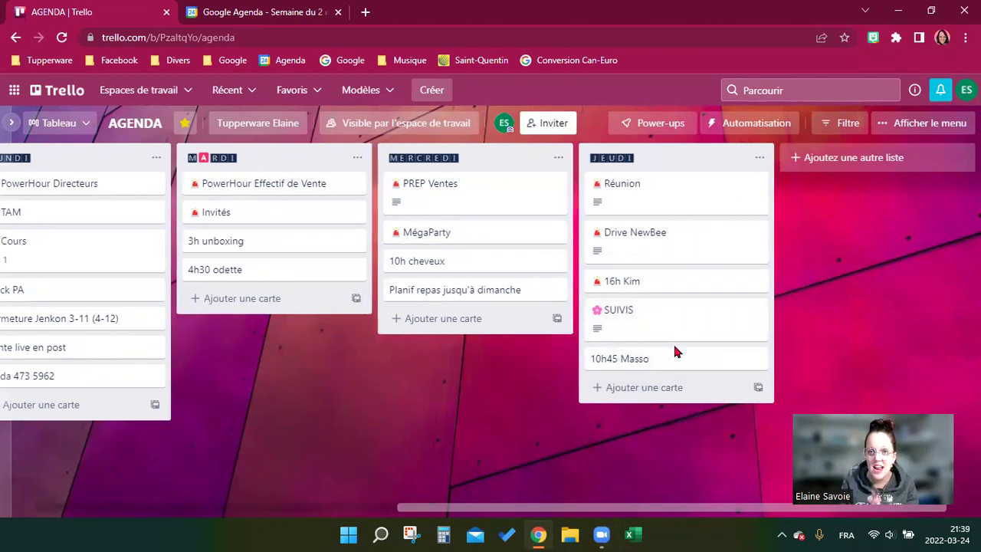
pyautogui.moveTo(672, 318); pyautogui.dragTo(137, 370)
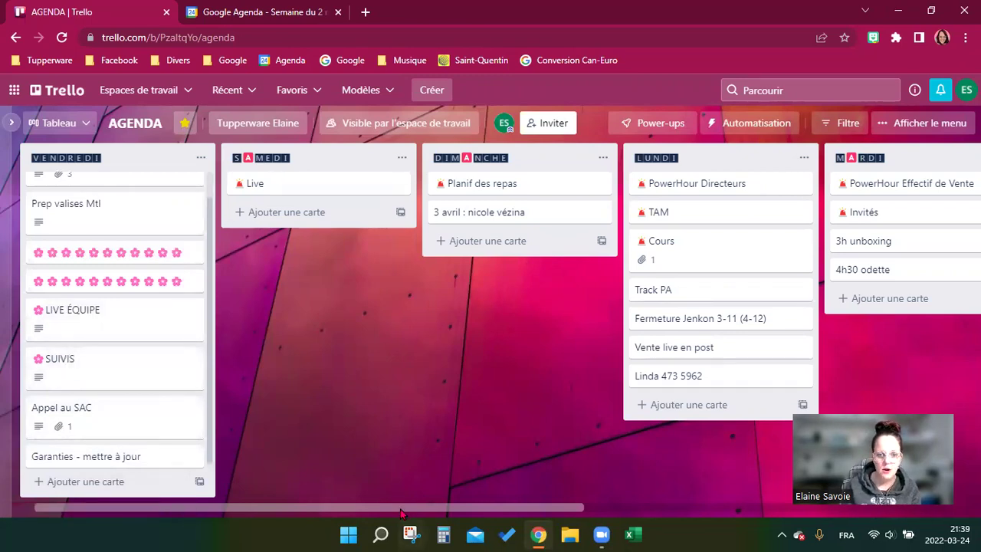
pyautogui.moveTo(407, 512); pyautogui.dragTo(286, 506)
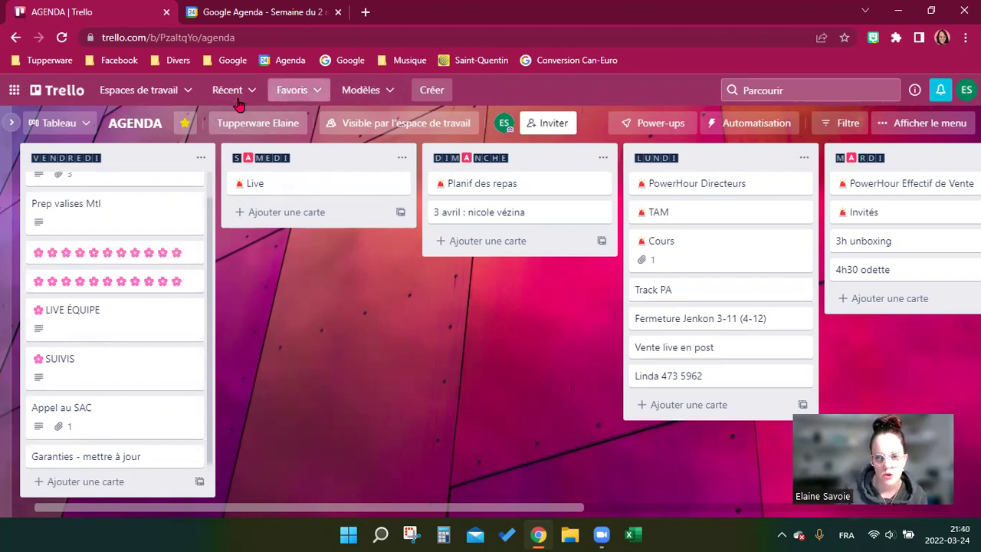
pyautogui.click(292, 90)
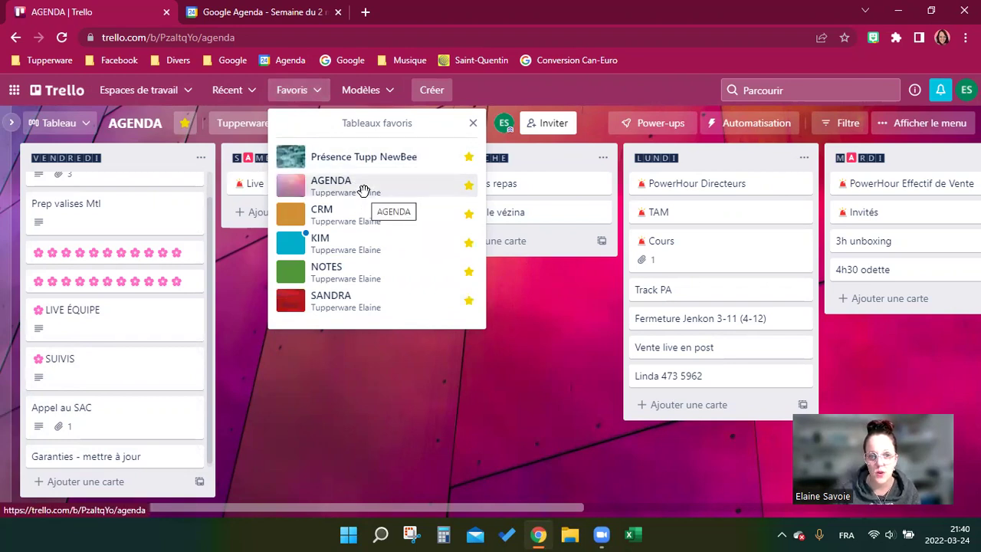
pyautogui.click(357, 270)
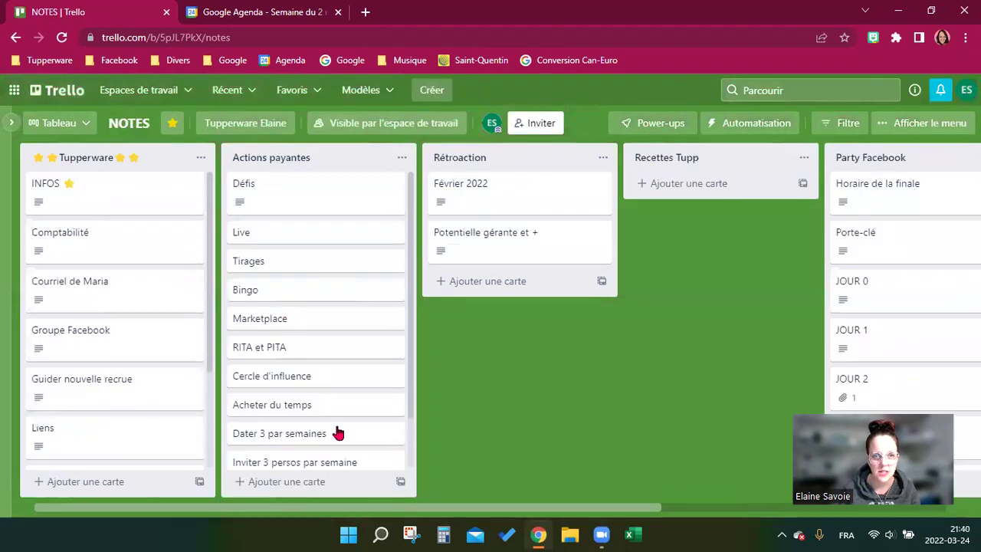
pyautogui.moveTo(428, 514); pyautogui.dragTo(734, 506)
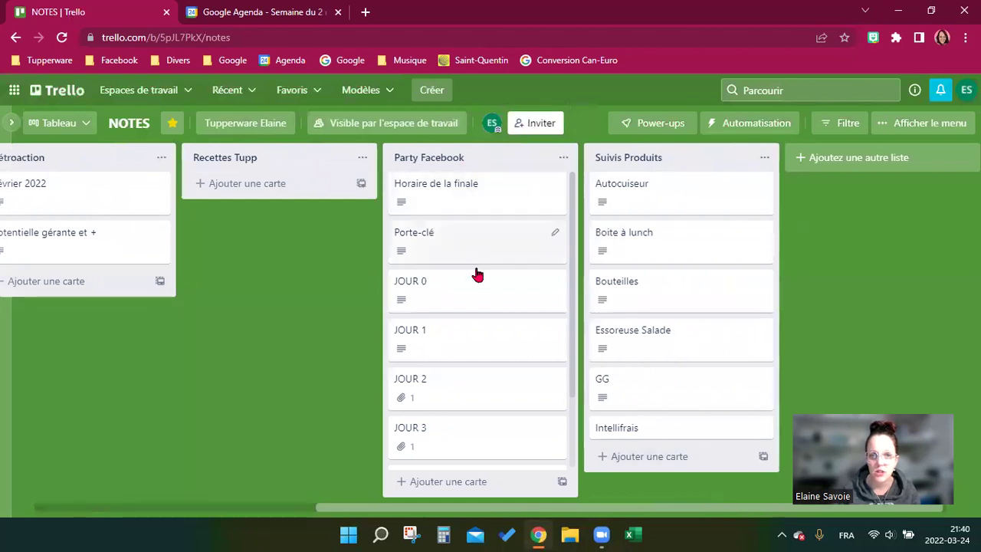
pyautogui.scroll(-2, 473, 329)
pyautogui.scroll(2, 464, 429)
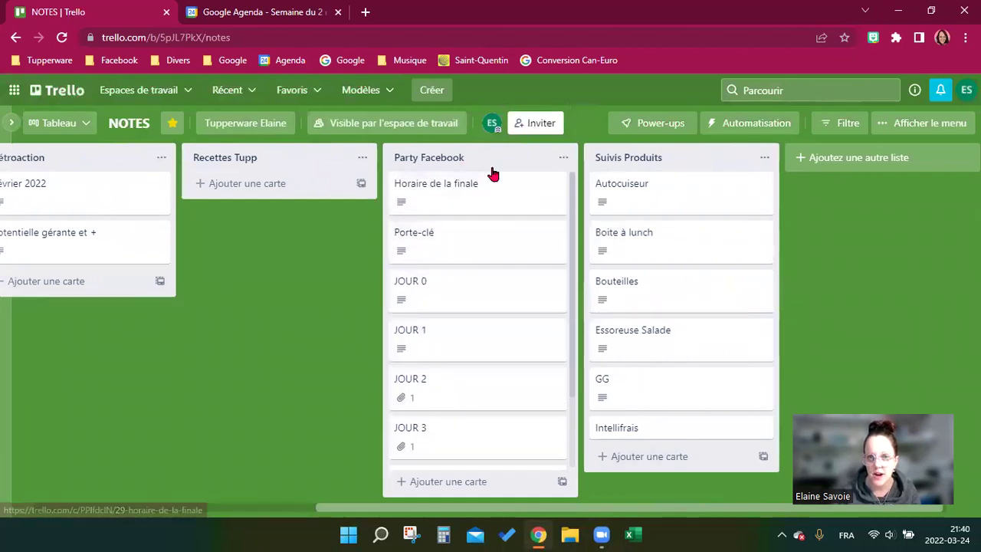
pyautogui.moveTo(477, 509); pyautogui.dragTo(484, 507)
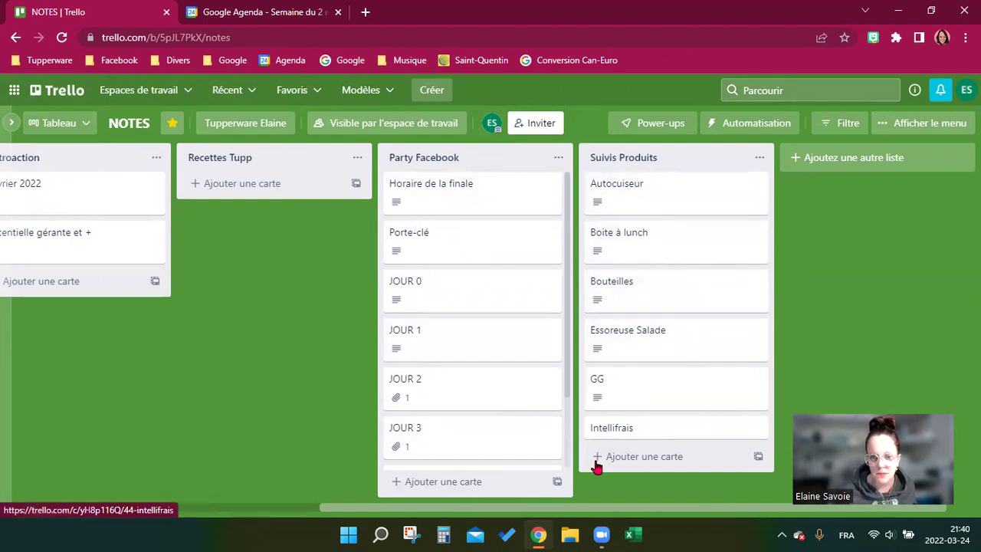
pyautogui.moveTo(554, 511); pyautogui.dragTo(269, 506)
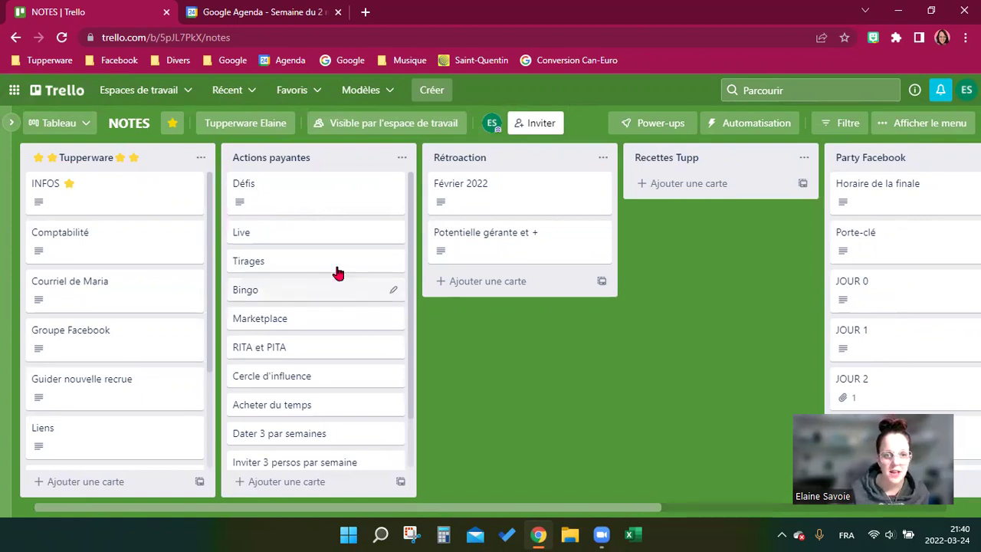
pyautogui.scroll(-1, 325, 307)
pyautogui.scroll(1, 328, 391)
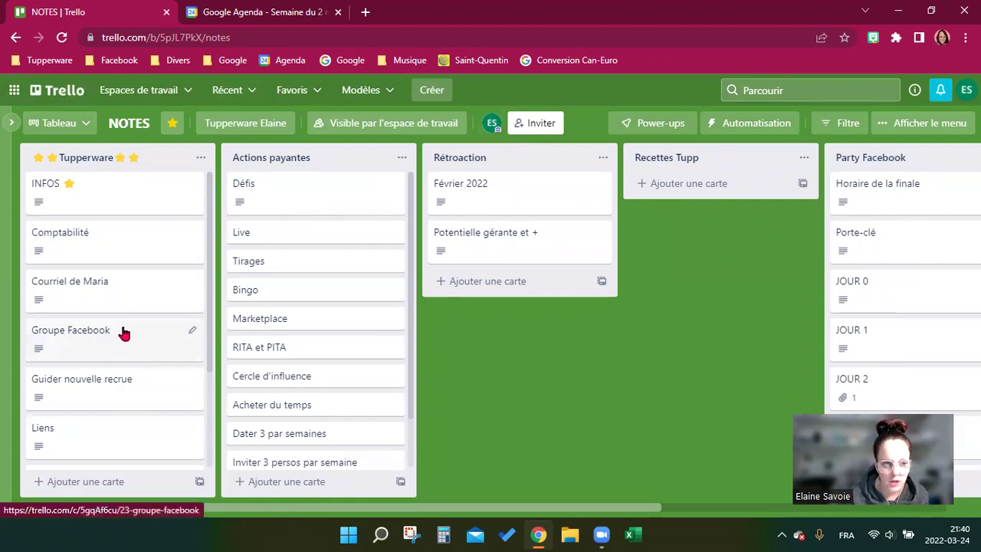
pyautogui.scroll(-2, 86, 381)
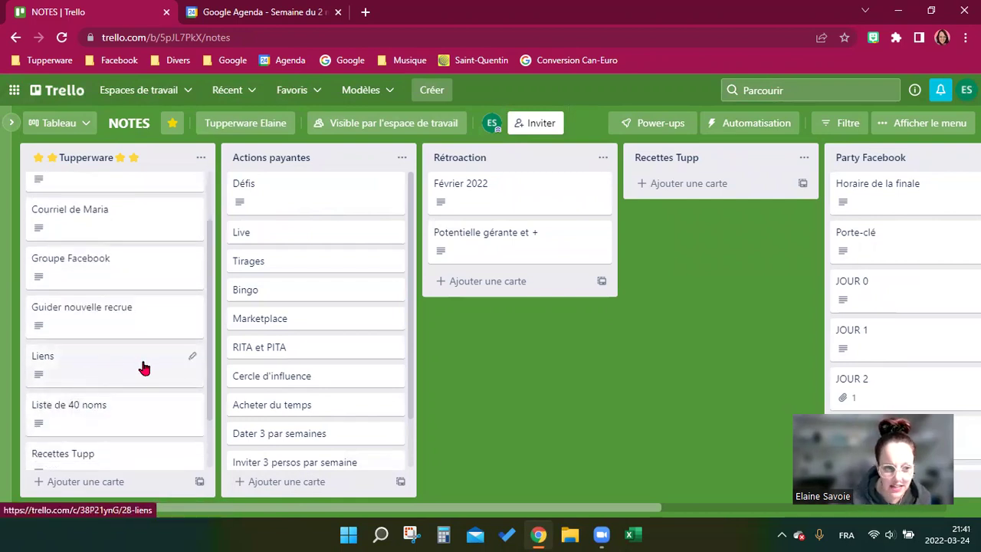
pyautogui.scroll(-2, 131, 412)
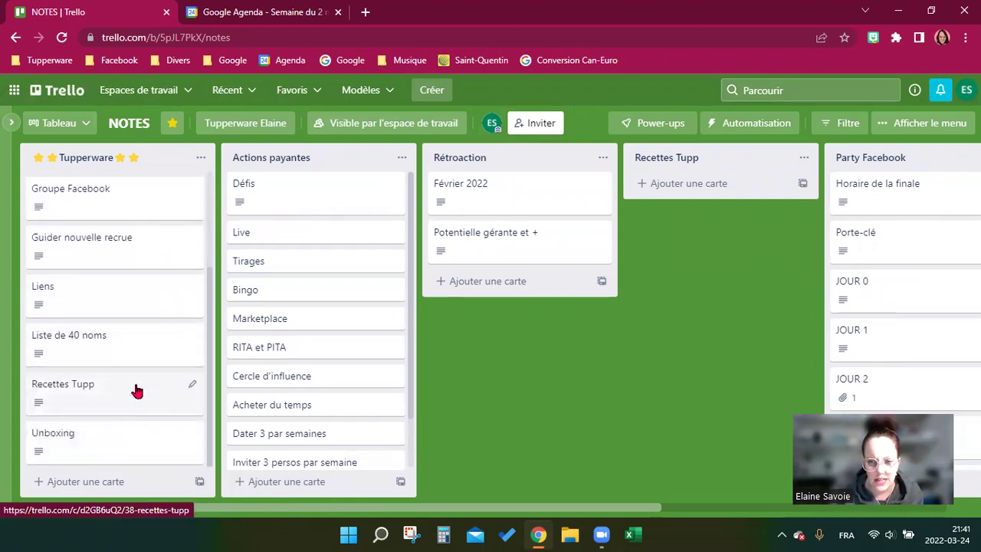
pyautogui.scroll(4, 135, 390)
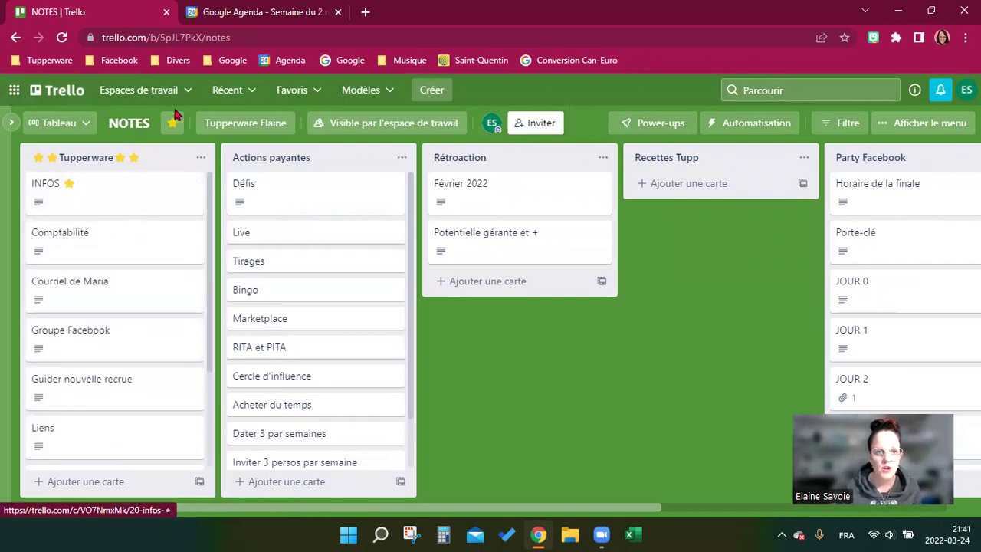
# - Visit the KIM board from the Favoris boards, then go back to the Trello home page
pyautogui.click(72, 89)
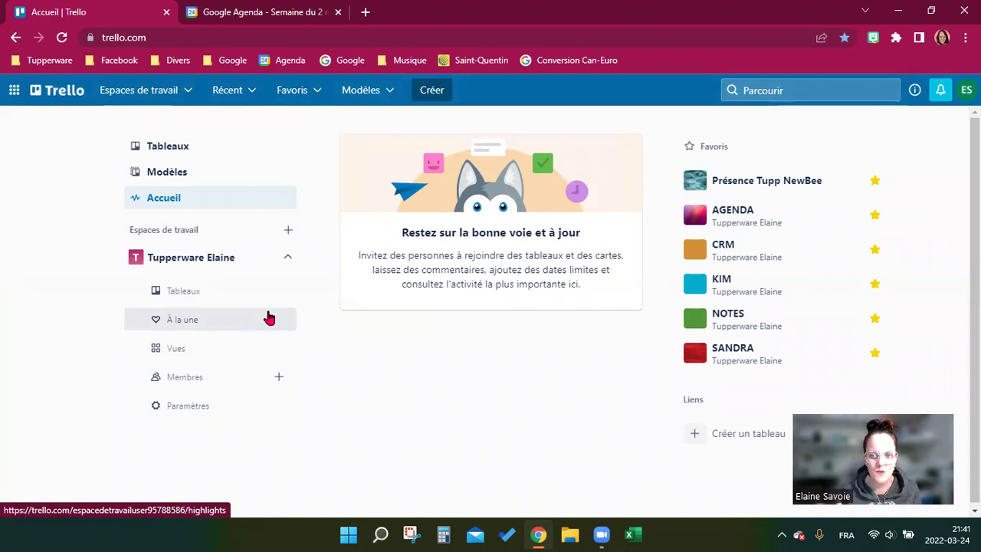
pyautogui.click(729, 289)
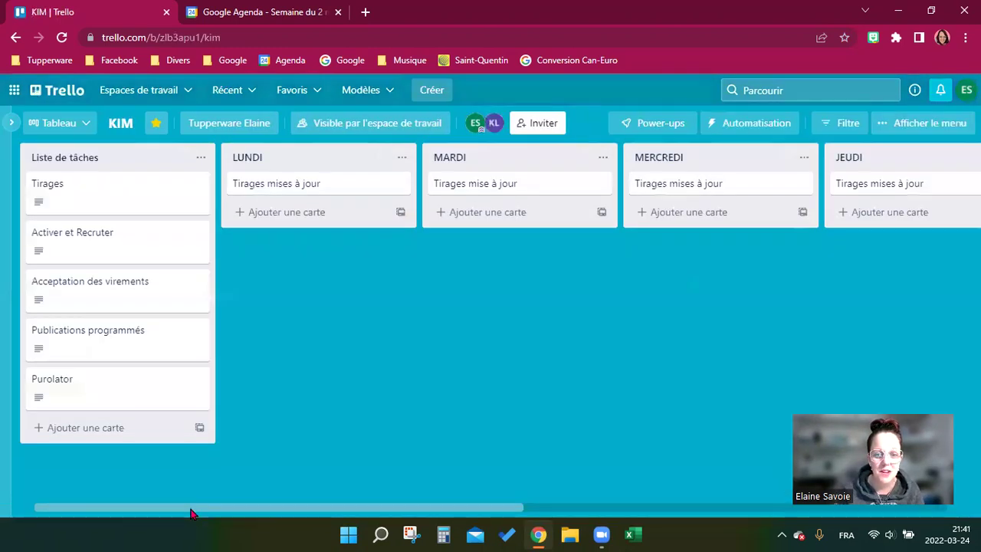
pyautogui.moveTo(192, 510); pyautogui.dragTo(64, 474)
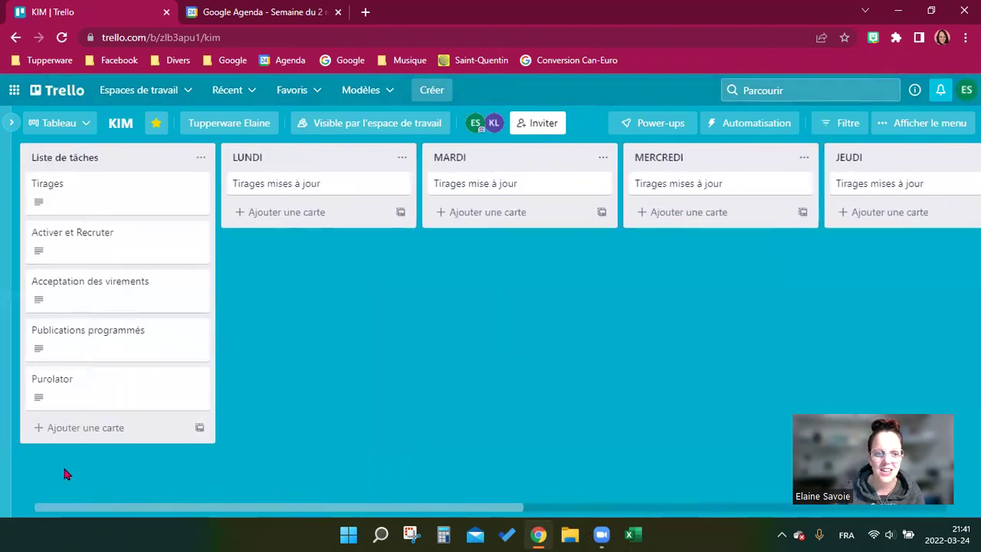
pyautogui.hotkey('alt', 'Left')
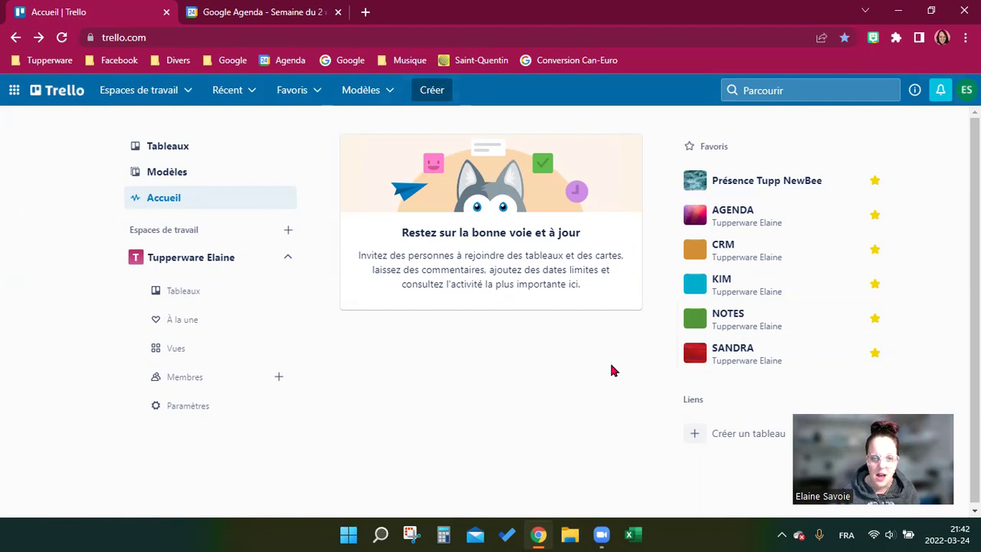
# - Open the CRM favourite board showing its LEADERS, MARS 2022 and PROSPECTS lists
pyautogui.click(730, 259)
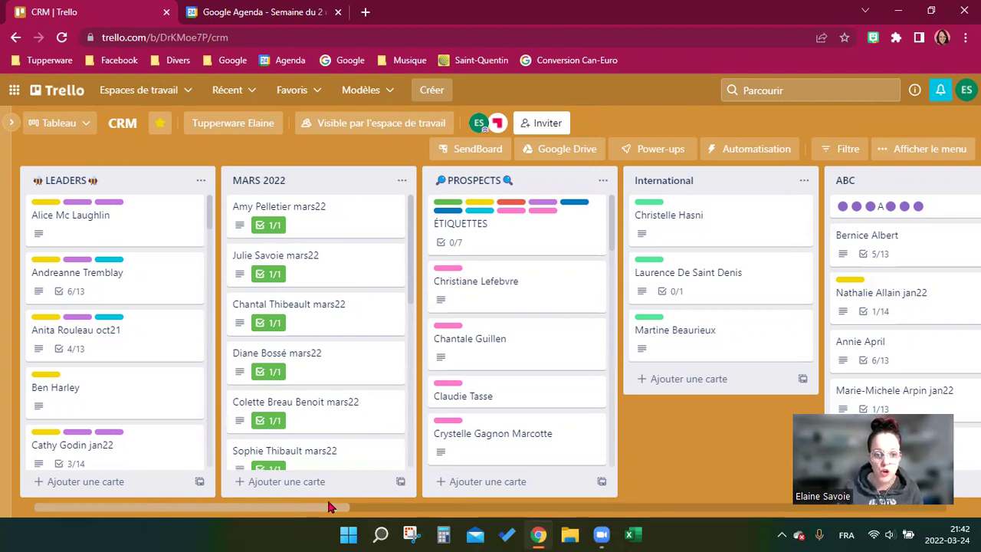
pyautogui.moveTo(301, 515)
pyautogui.mouseDown()
pyautogui.moveTo(257, 515)
pyautogui.moveTo(303, 512)
pyautogui.mouseUp()
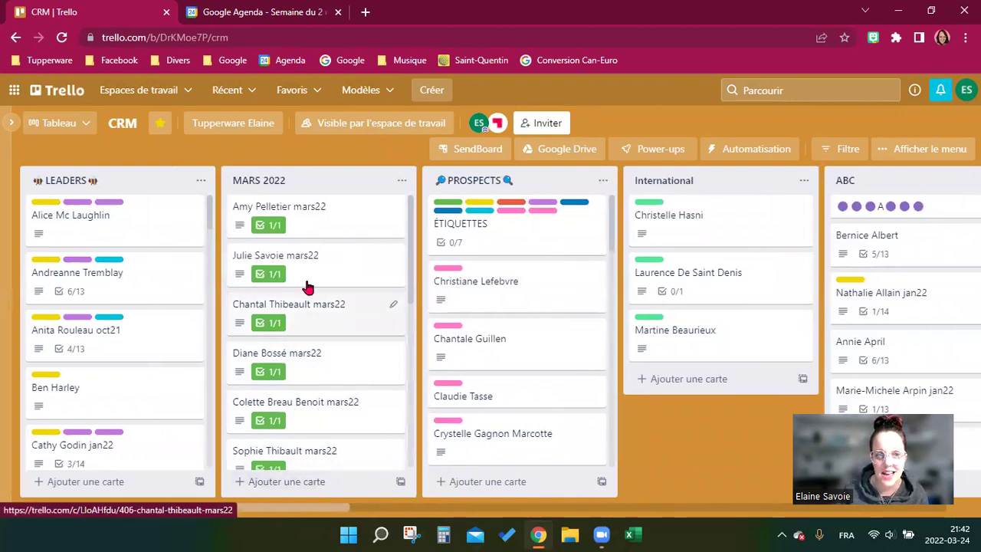
pyautogui.scroll(-2, 303, 228)
pyautogui.scroll(-4, 311, 307)
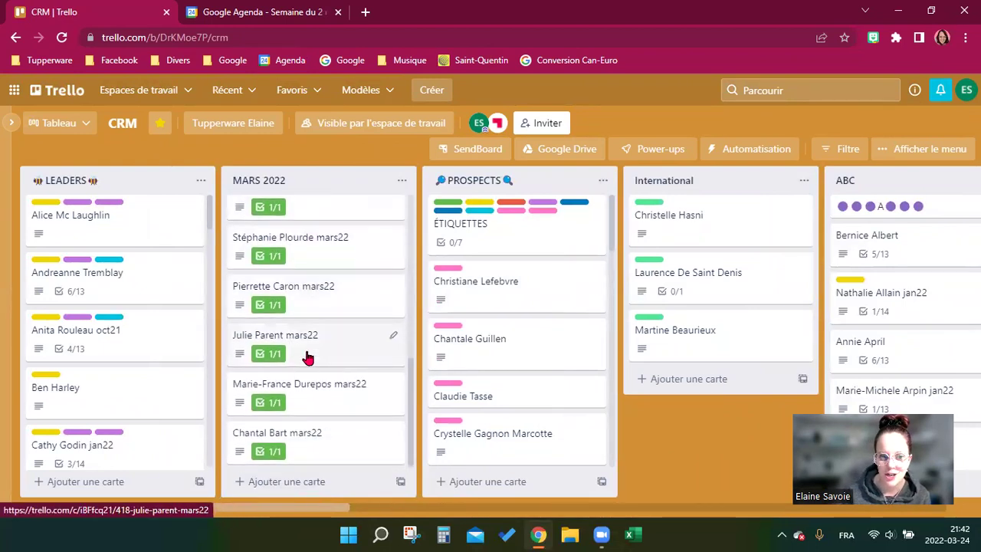
pyautogui.scroll(5, 317, 245)
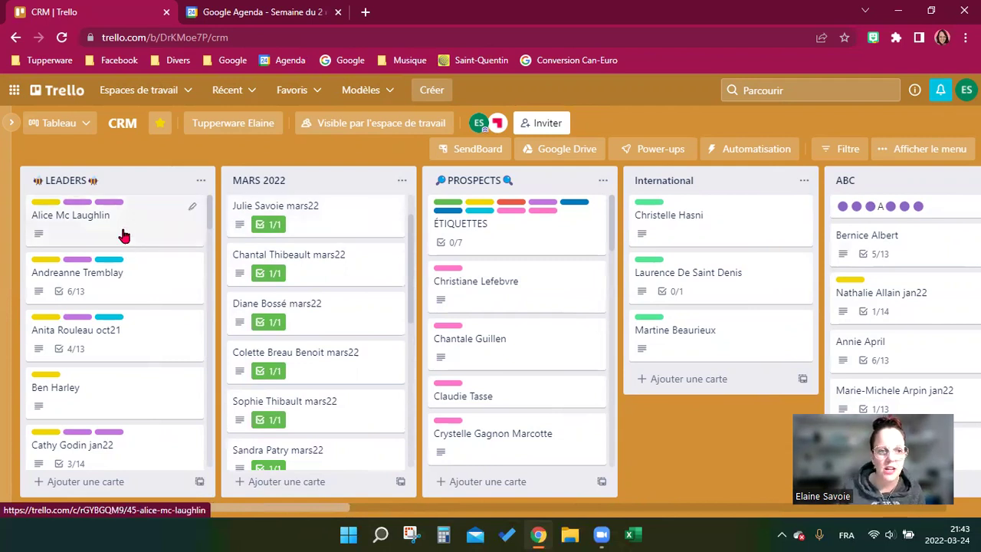
pyautogui.scroll(-3, 125, 261)
pyautogui.scroll(-6, 107, 352)
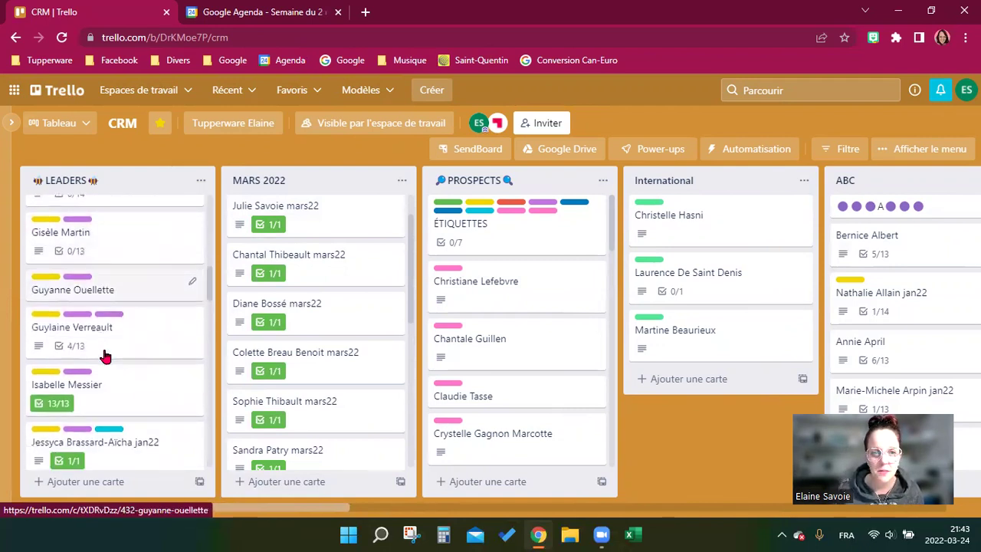
pyautogui.scroll(-1, 107, 355)
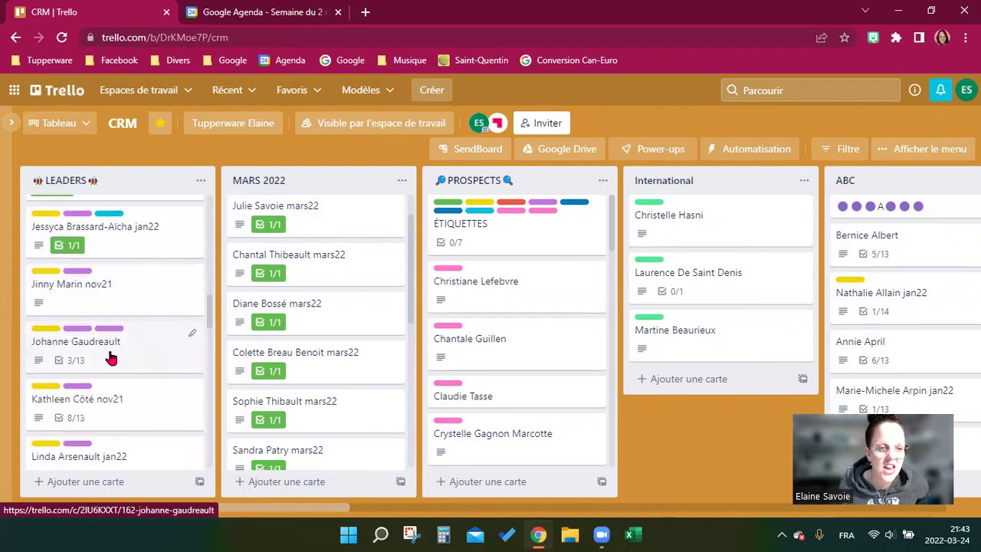
pyautogui.scroll(-6, 111, 358)
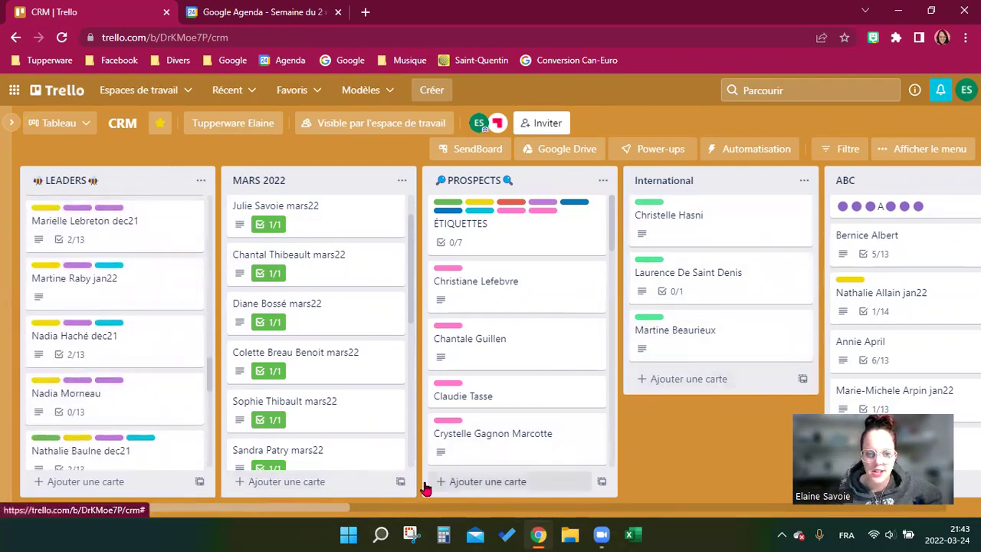
pyautogui.hscroll(5, 505, 517)
pyautogui.hscroll(3, 504, 517)
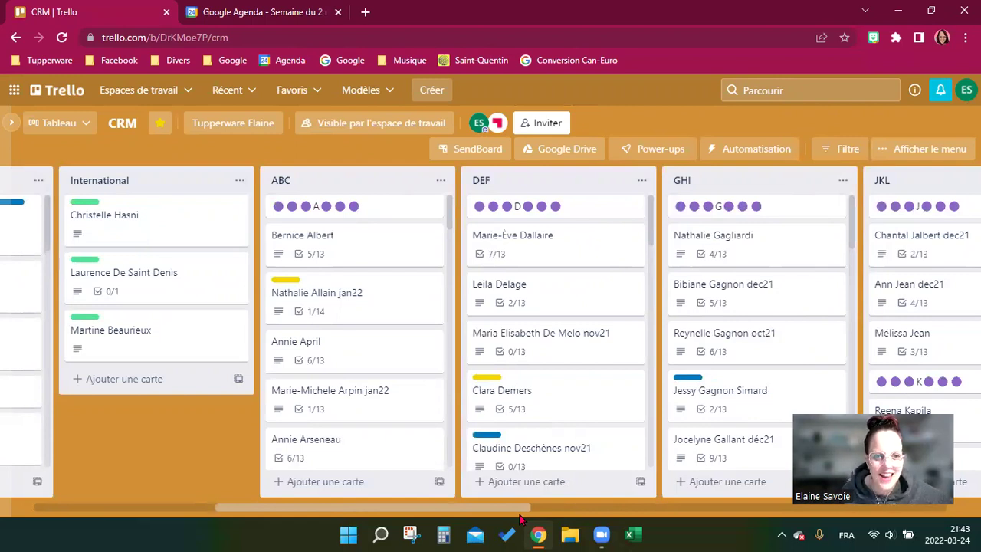
pyautogui.moveTo(487, 510); pyautogui.dragTo(896, 535)
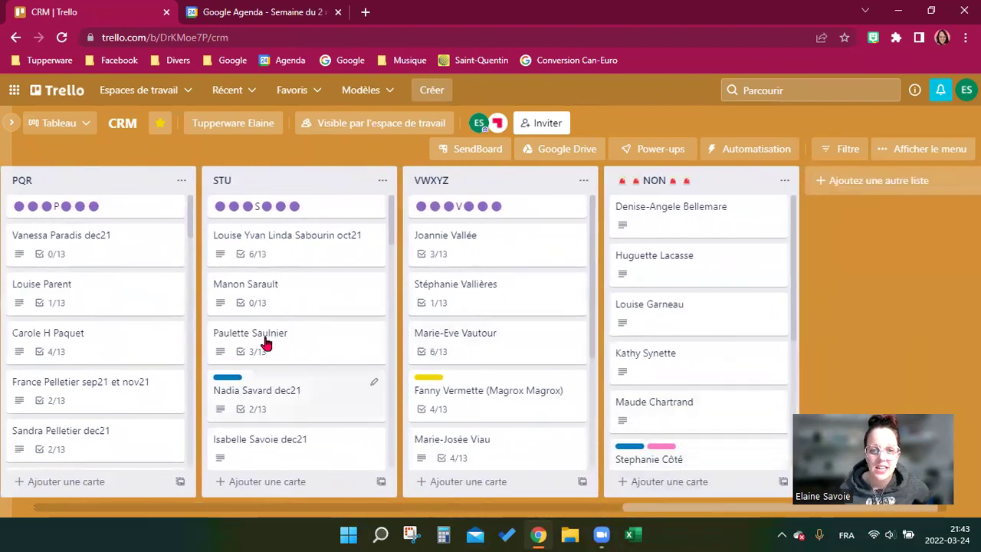
pyautogui.scroll(-15, 264, 344)
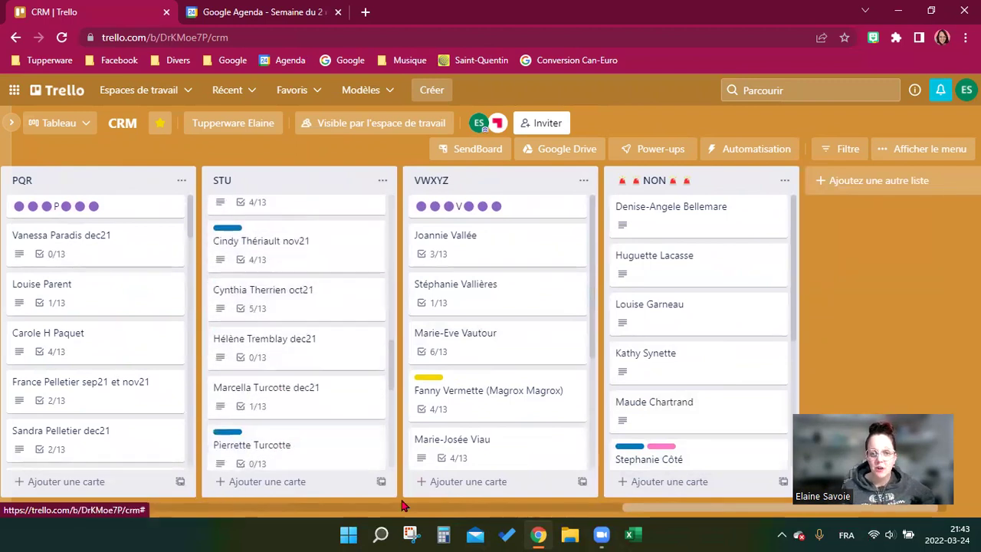
pyautogui.click(404, 506)
pyautogui.moveTo(396, 509); pyautogui.dragTo(85, 508)
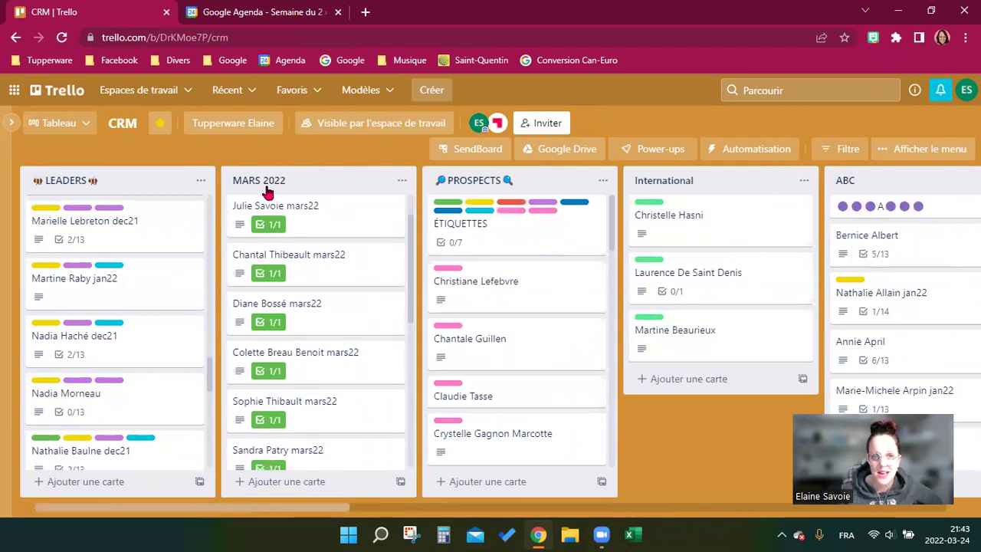
pyautogui.moveTo(322, 509); pyautogui.dragTo(845, 293)
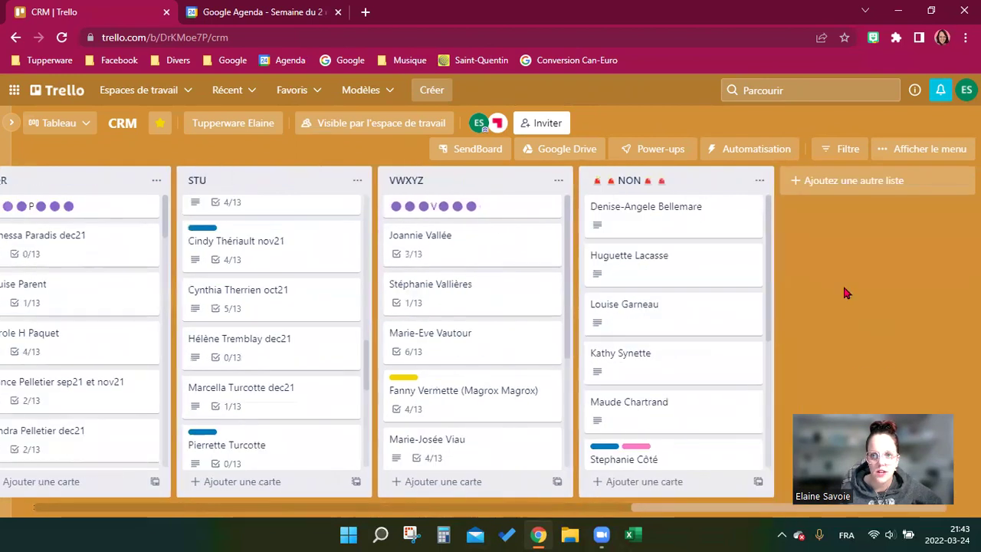
# - Create a list named 'Allo' and move it beside LEADERS
pyautogui.click(844, 184)
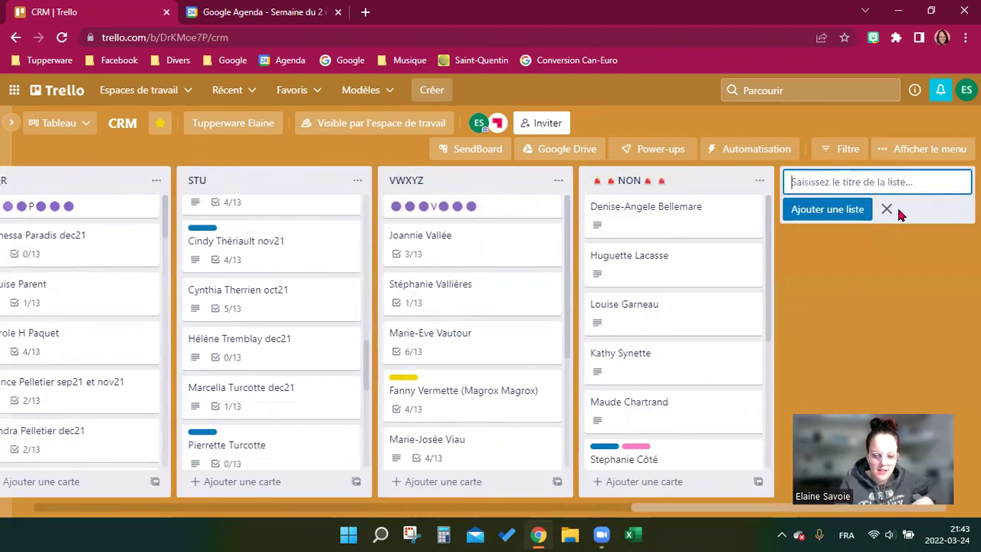
pyautogui.write('Allo')
pyautogui.press('Return')
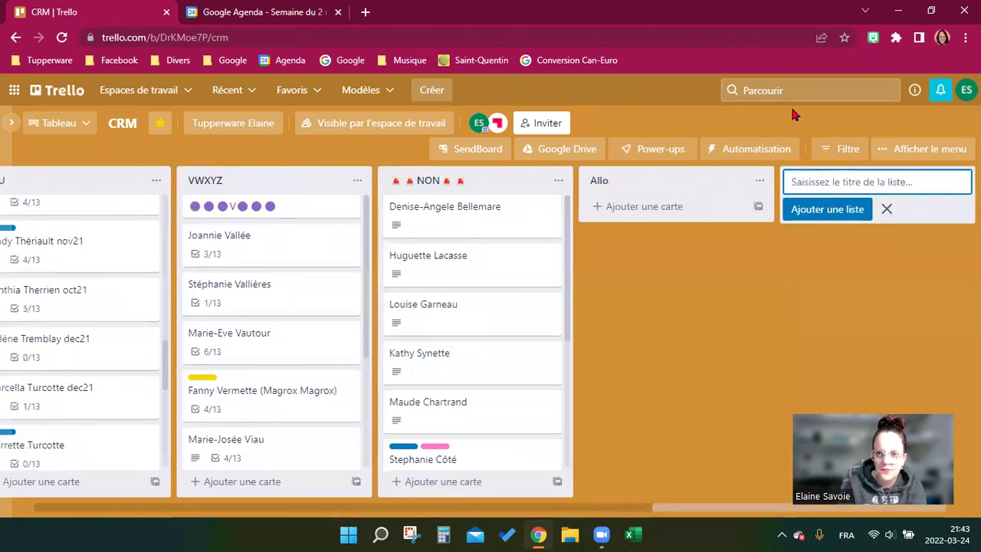
pyautogui.moveTo(730, 177); pyautogui.dragTo(349, 178)
# - Rename the Allo list to 'AVRIL 2022'
pyautogui.click(318, 174)
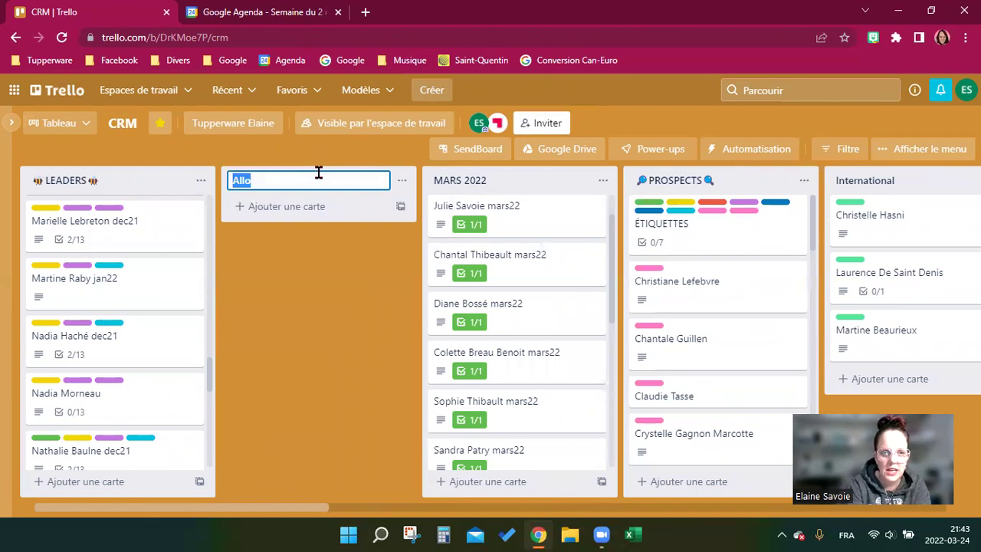
pyautogui.write('AV')
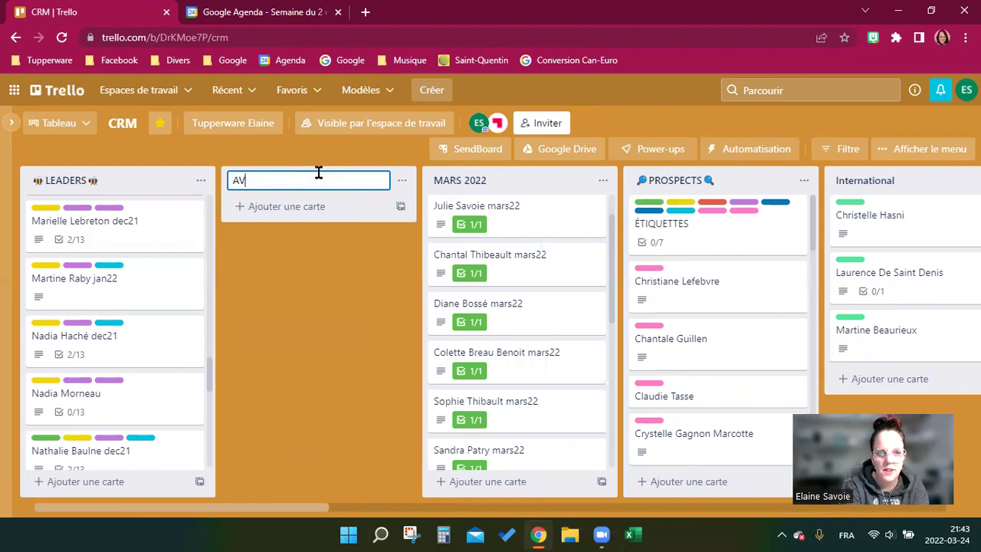
pyautogui.write('RIL 2022')
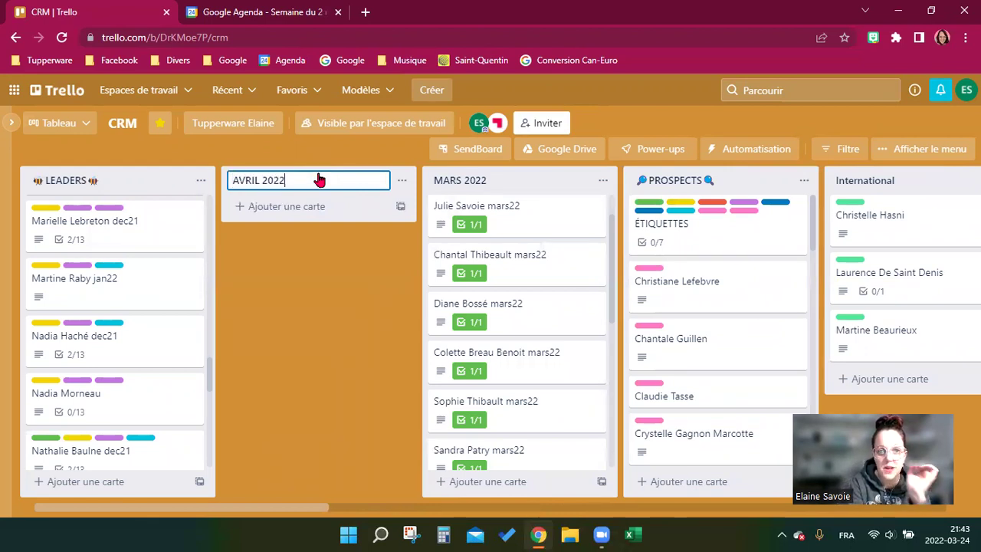
pyautogui.press('Return')
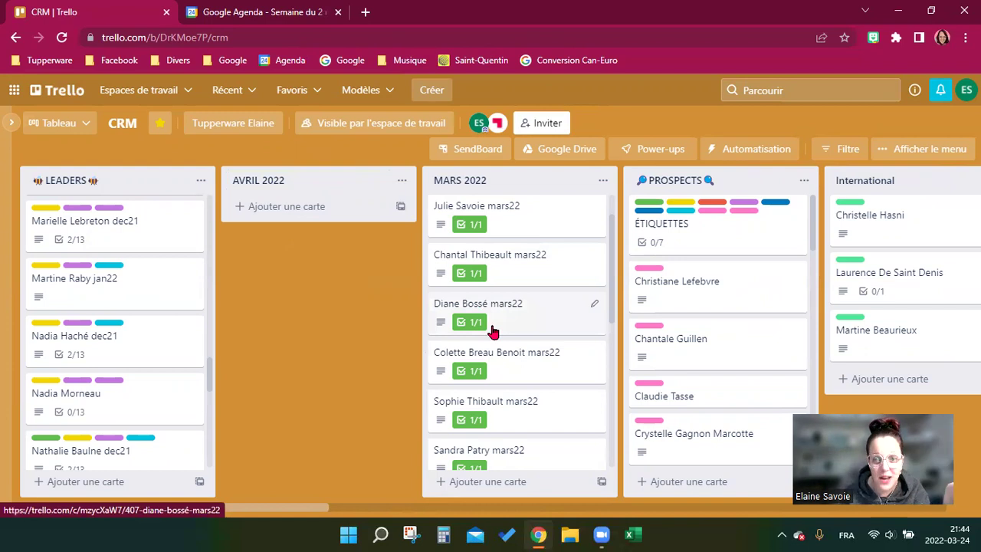
# - Add a card titled with the new contact's full name to AVRIL 2022 and open its details
pyautogui.click(305, 210)
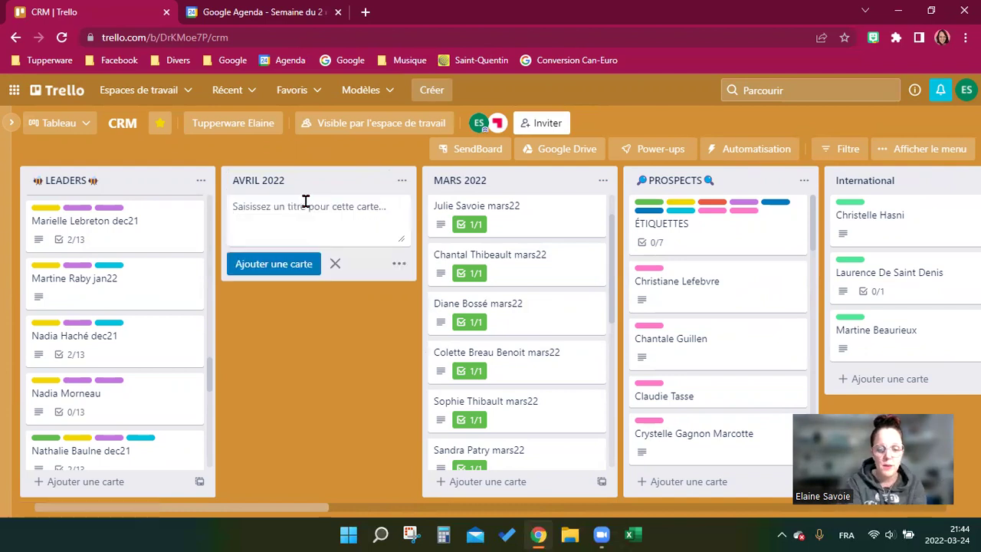
pyautogui.write('Josée Lavigueur')
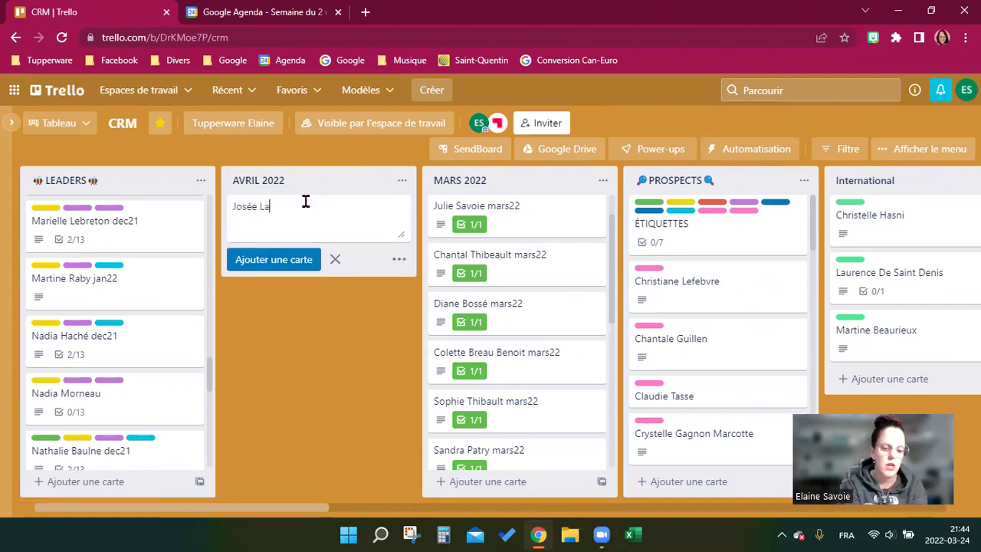
pyautogui.press('Return')
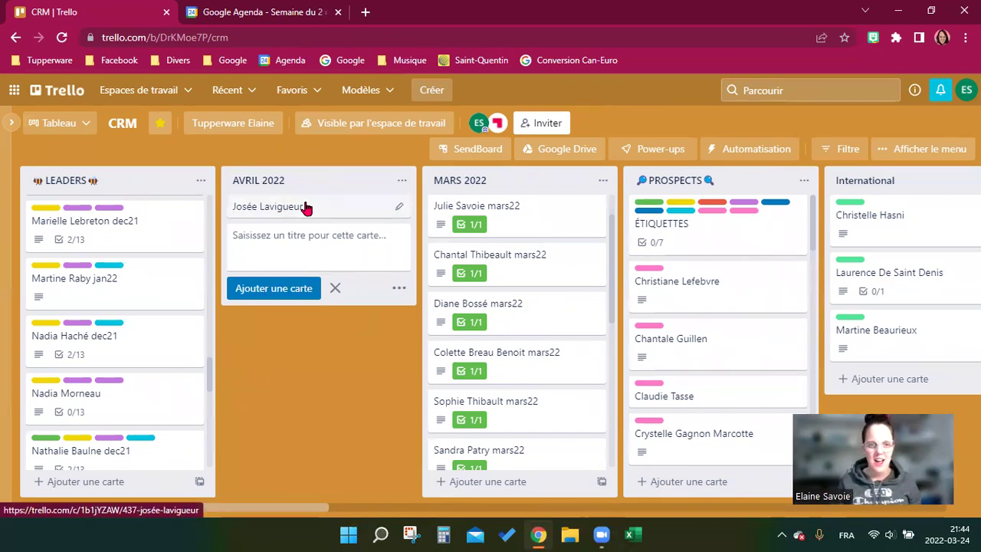
pyautogui.click(306, 207)
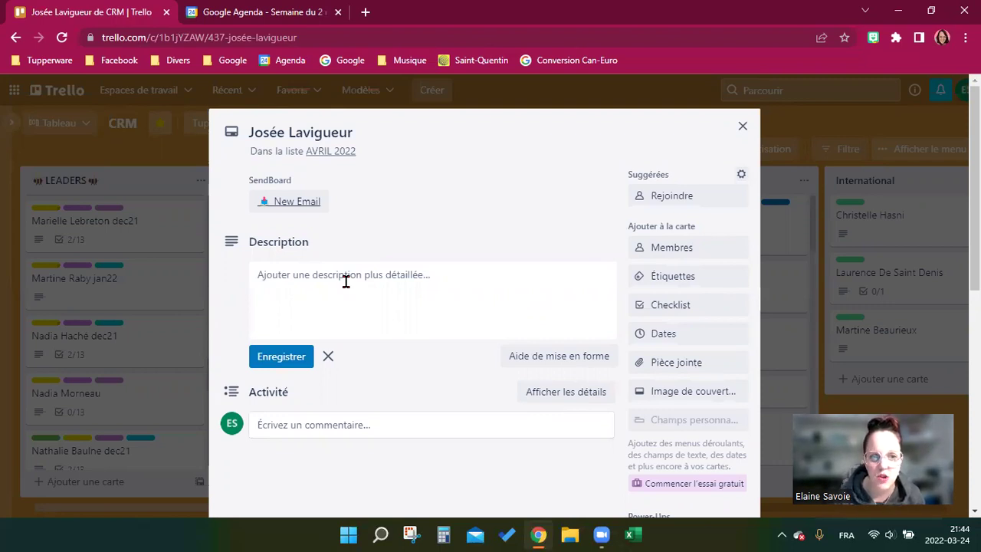
# - Tag the contact card with the Dater, Groupe VIP, Inviter and URGENT labels
pyautogui.click(357, 281)
pyautogui.click(473, 182)
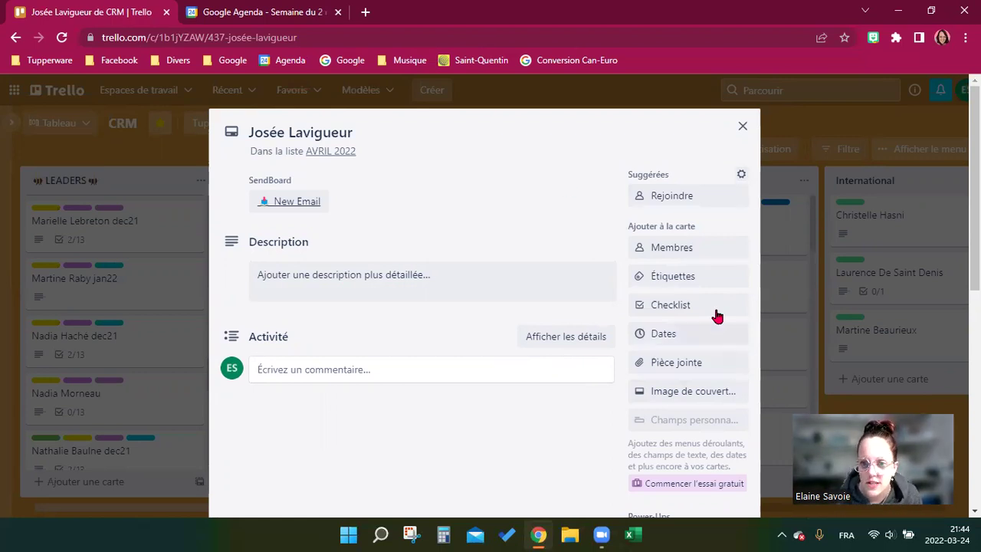
pyautogui.click(695, 283)
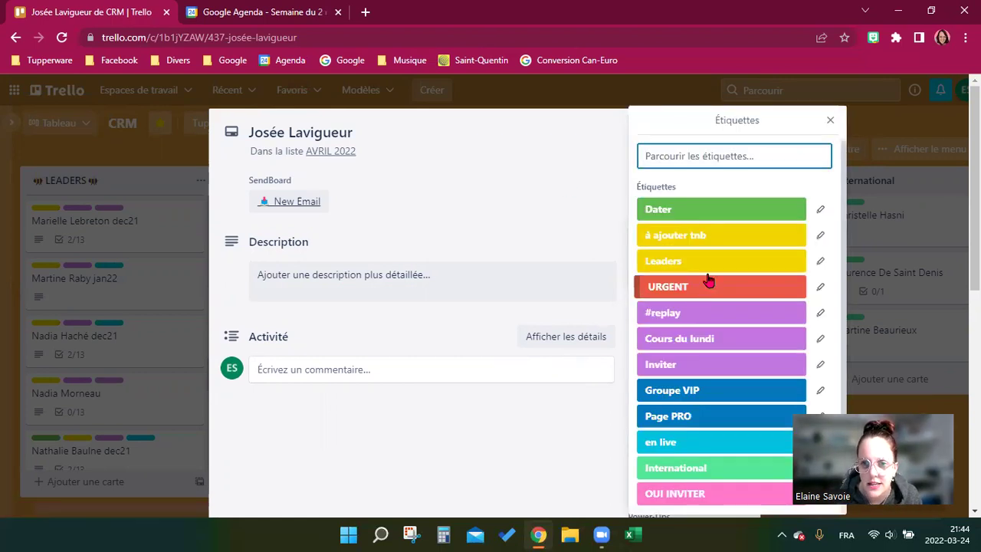
pyautogui.click(704, 214)
pyautogui.scroll(-2, 693, 439)
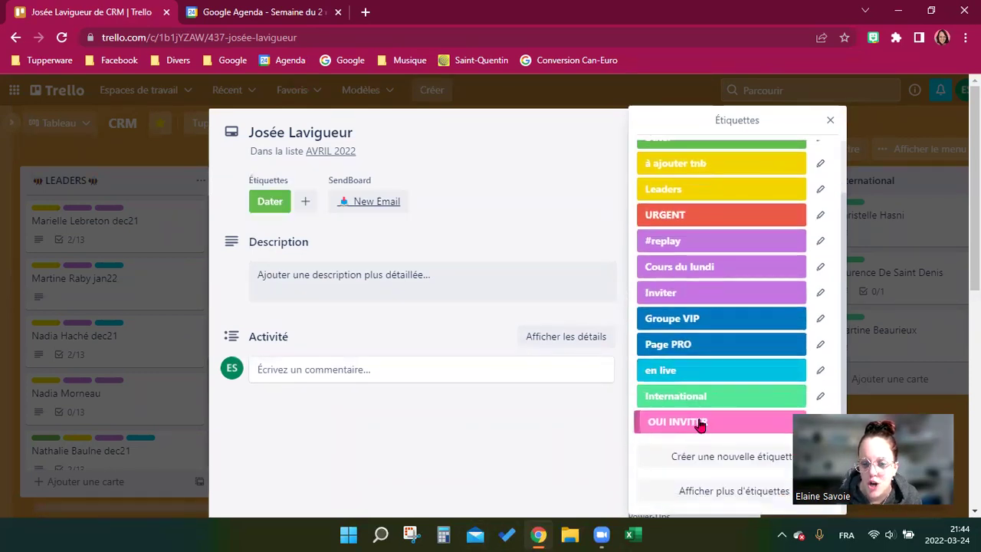
pyautogui.click(721, 319)
pyautogui.scroll(2, 720, 316)
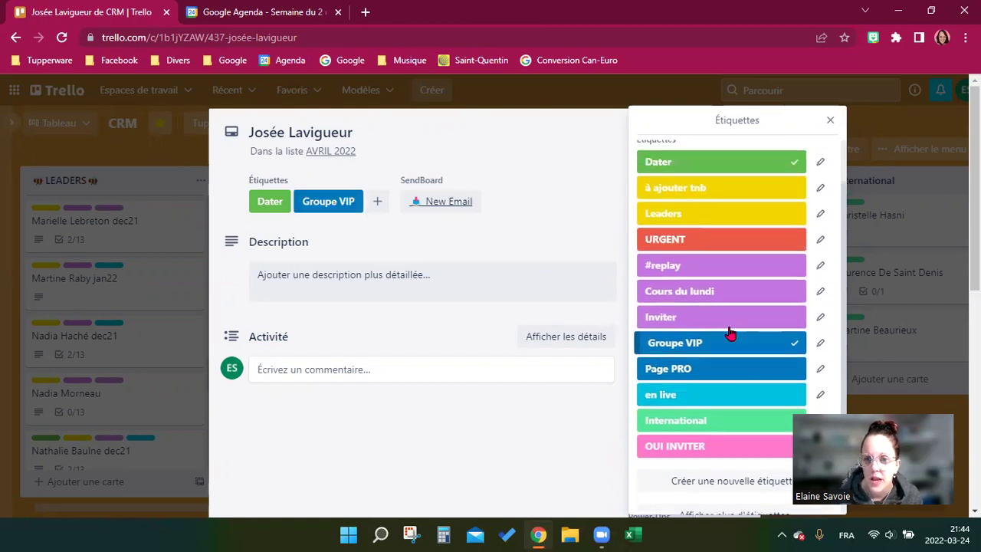
pyautogui.click(720, 372)
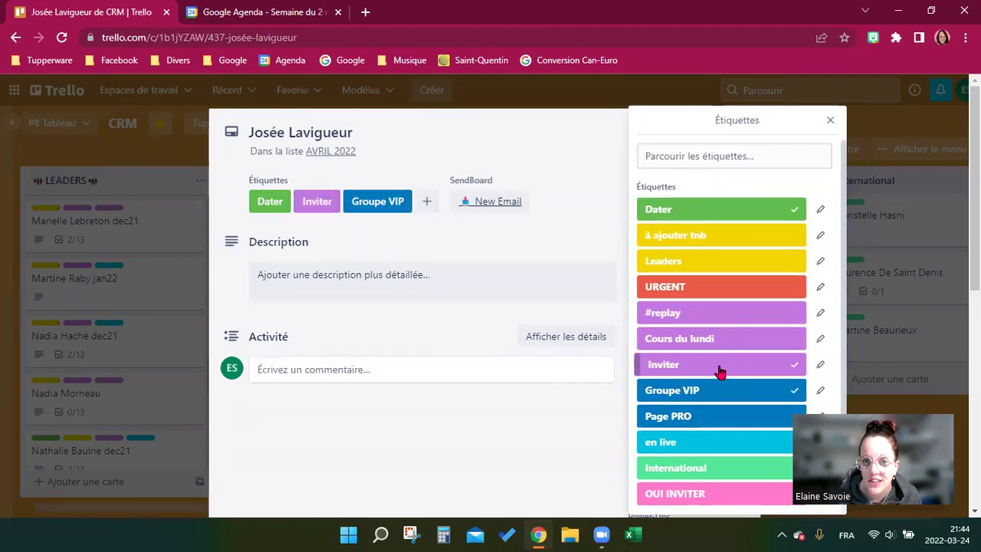
pyautogui.click(718, 287)
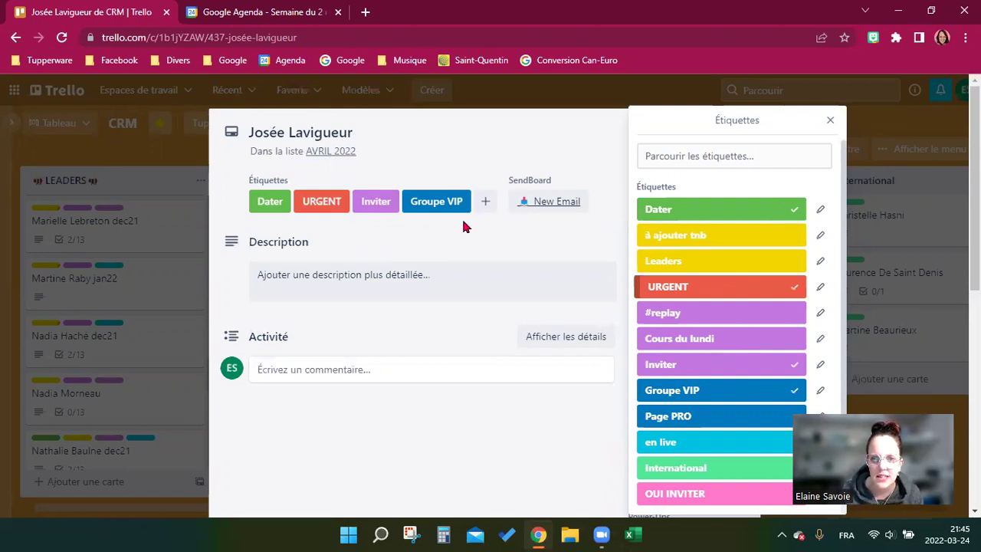
# - Remove all four labels, close the card, and return to the Trello home page
pyautogui.click(665, 294)
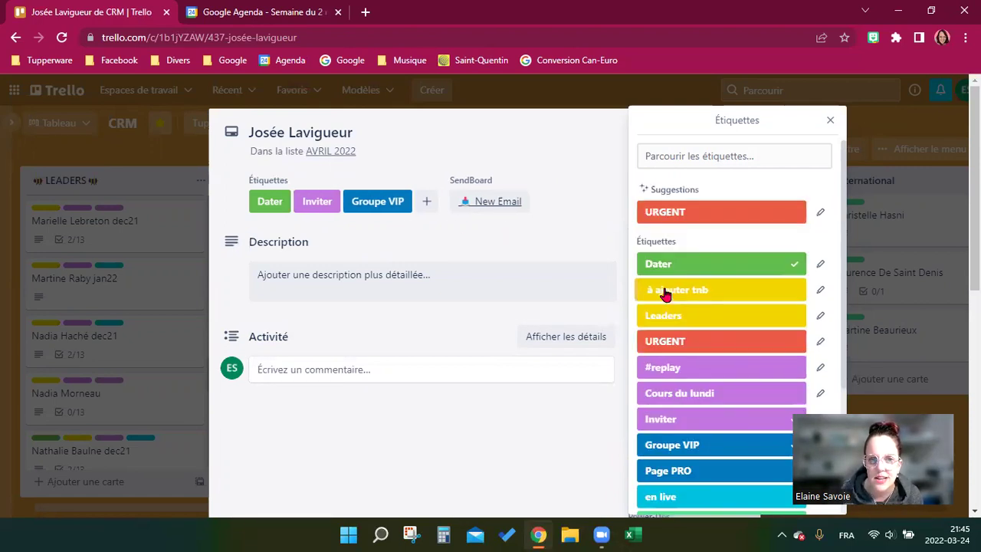
pyautogui.click(693, 418)
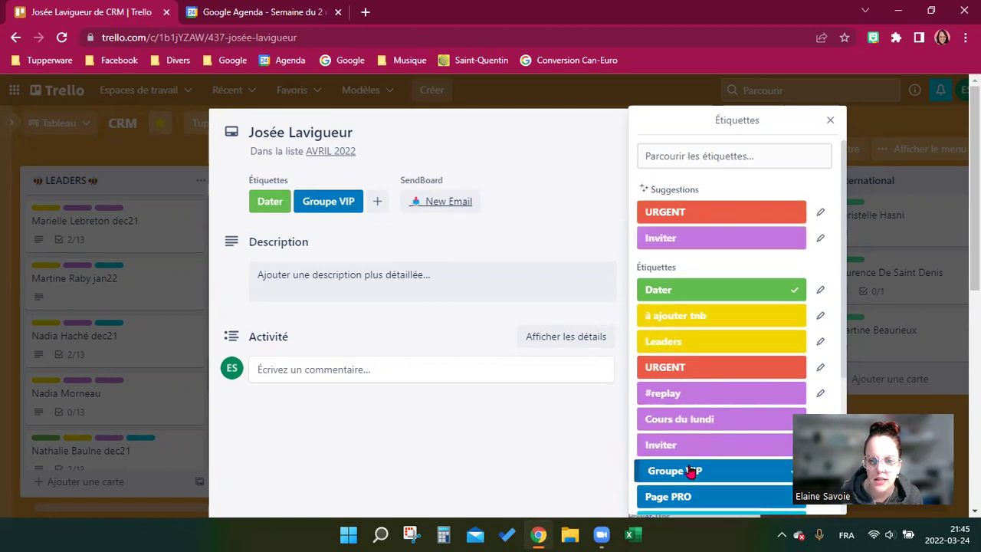
pyautogui.click(690, 469)
pyautogui.click(732, 315)
pyautogui.click(570, 204)
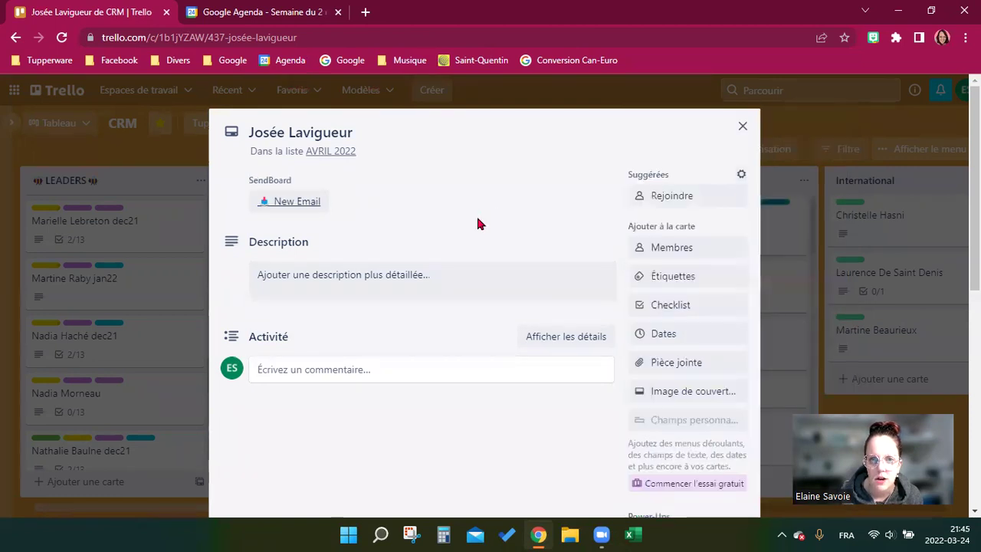
pyautogui.click(164, 271)
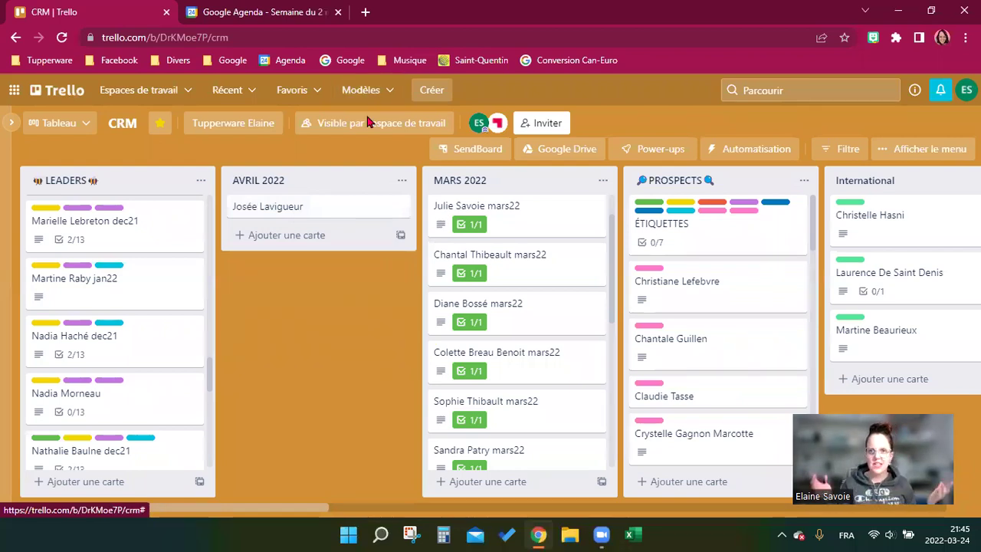
pyautogui.click(68, 93)
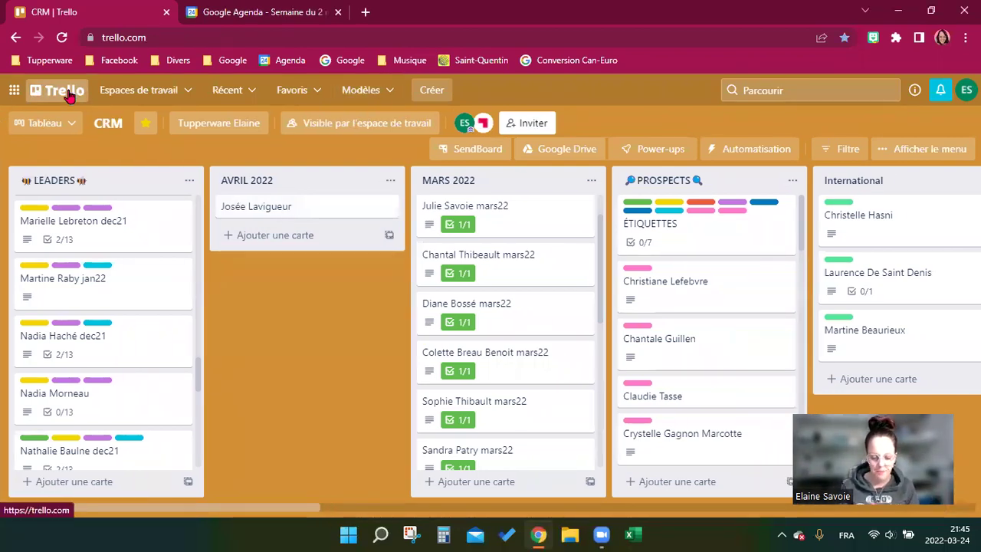